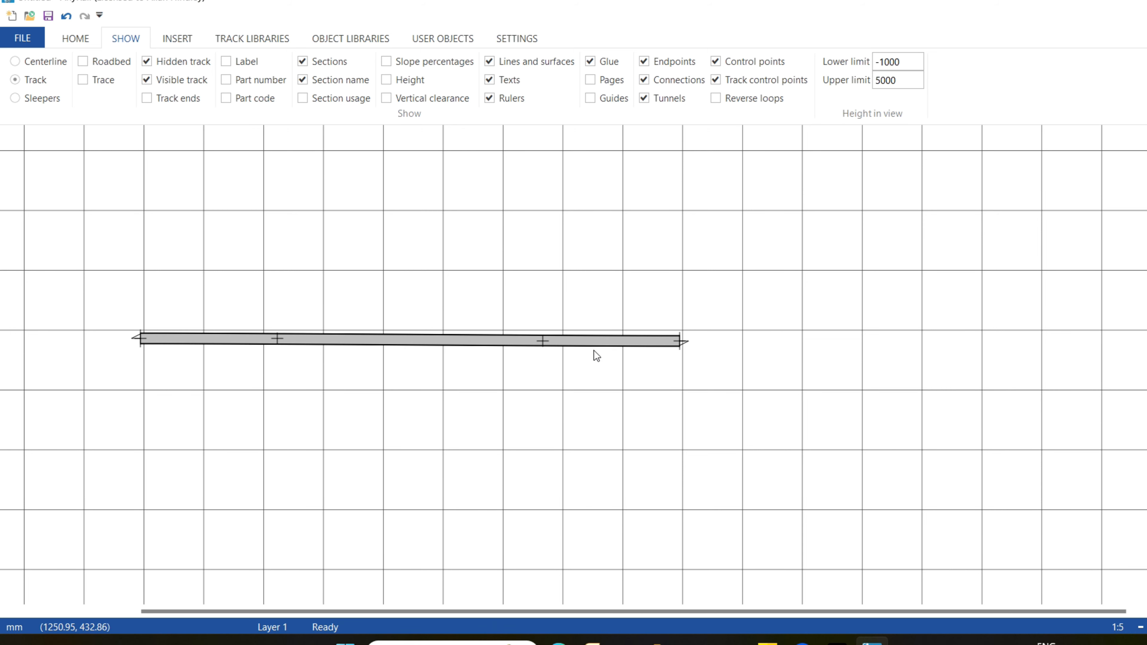
# Adjust the flex track's right control point and set the piece to a straight 900 mm length.
pyautogui.moveTo(543, 341)
pyautogui.mouseDown()
pyautogui.moveTo(543, 426)
pyautogui.moveTo(527, 252)
pyautogui.moveTo(524, 357)
pyautogui.moveTo(522, 339)
pyautogui.mouseUp()
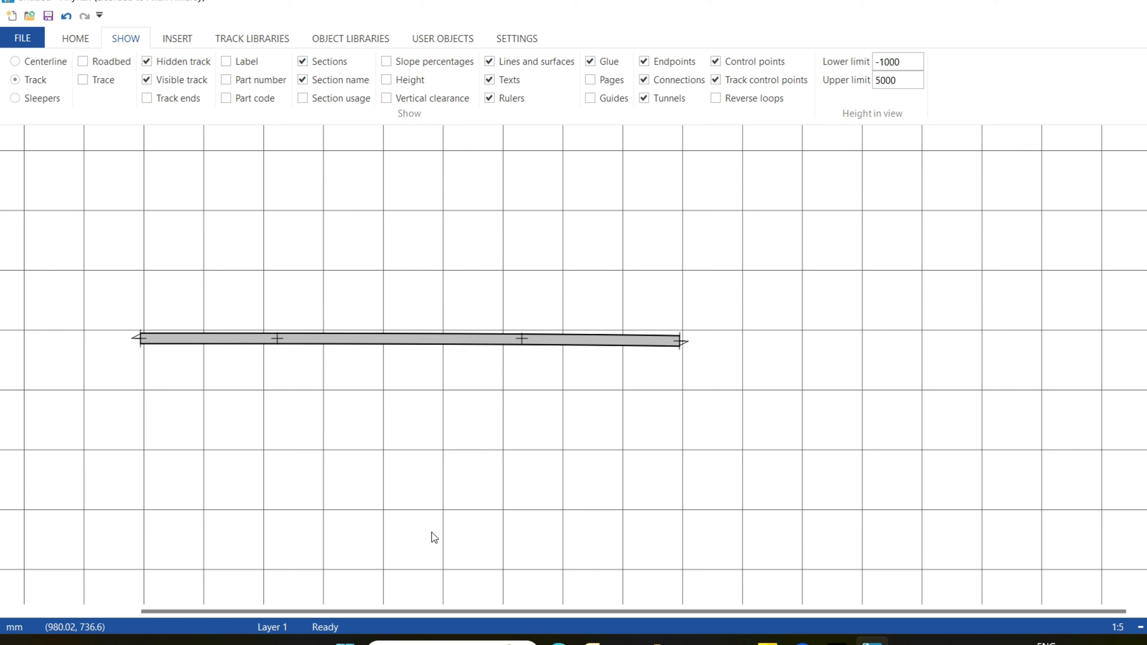
pyautogui.click(472, 342)
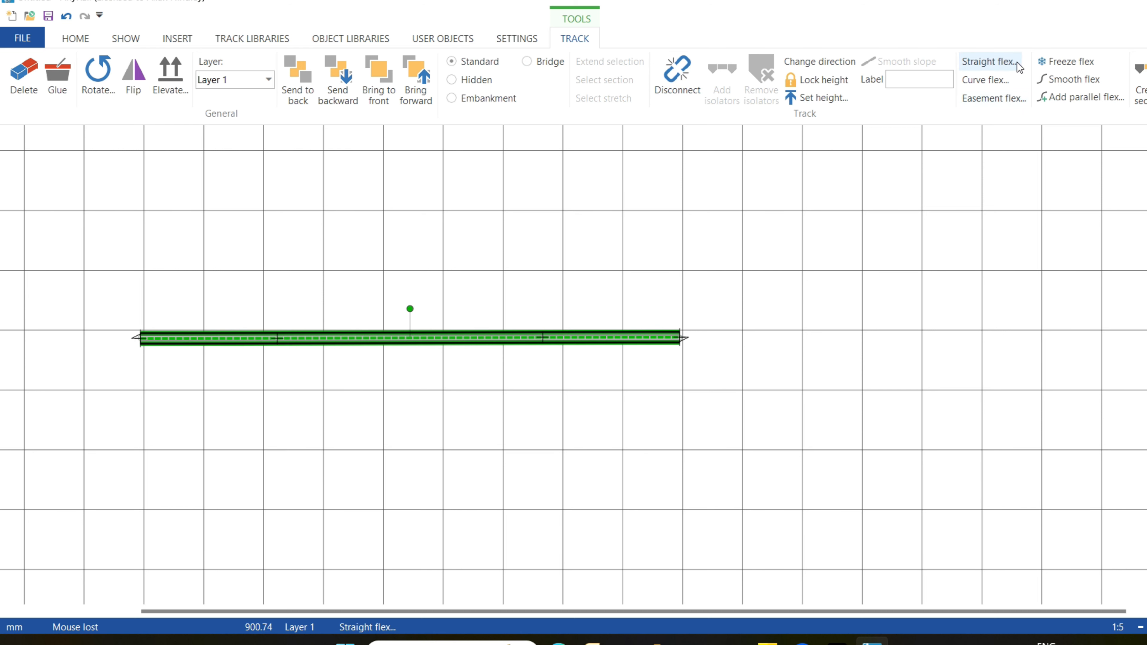
pyautogui.click(989, 62)
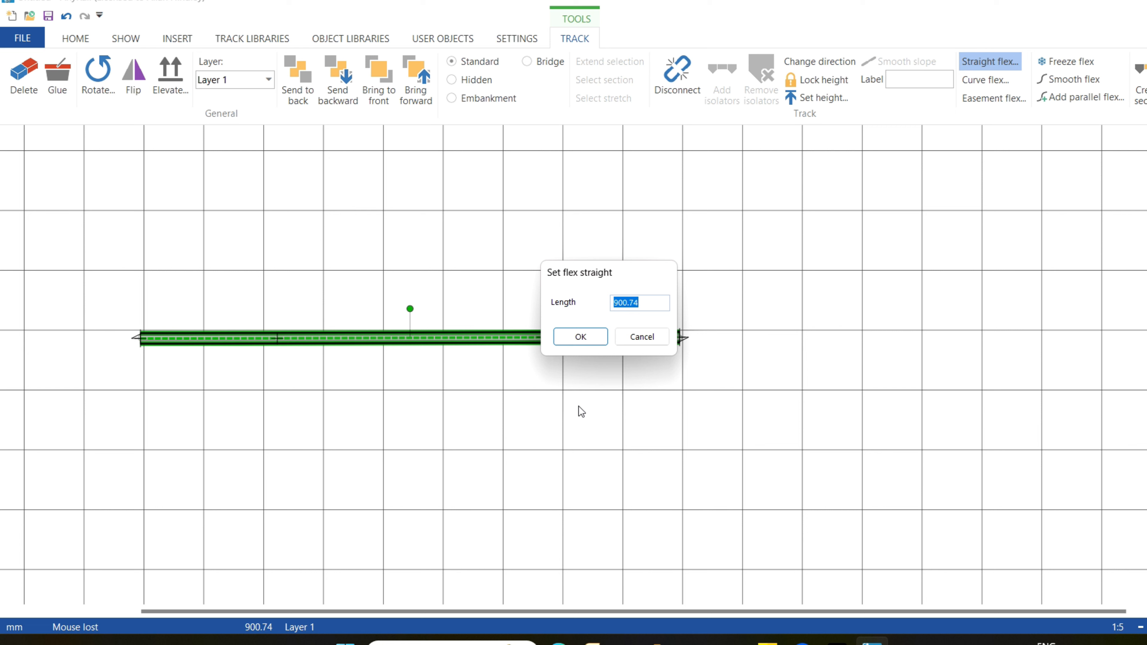
pyautogui.write('900')
pyautogui.click(580, 339)
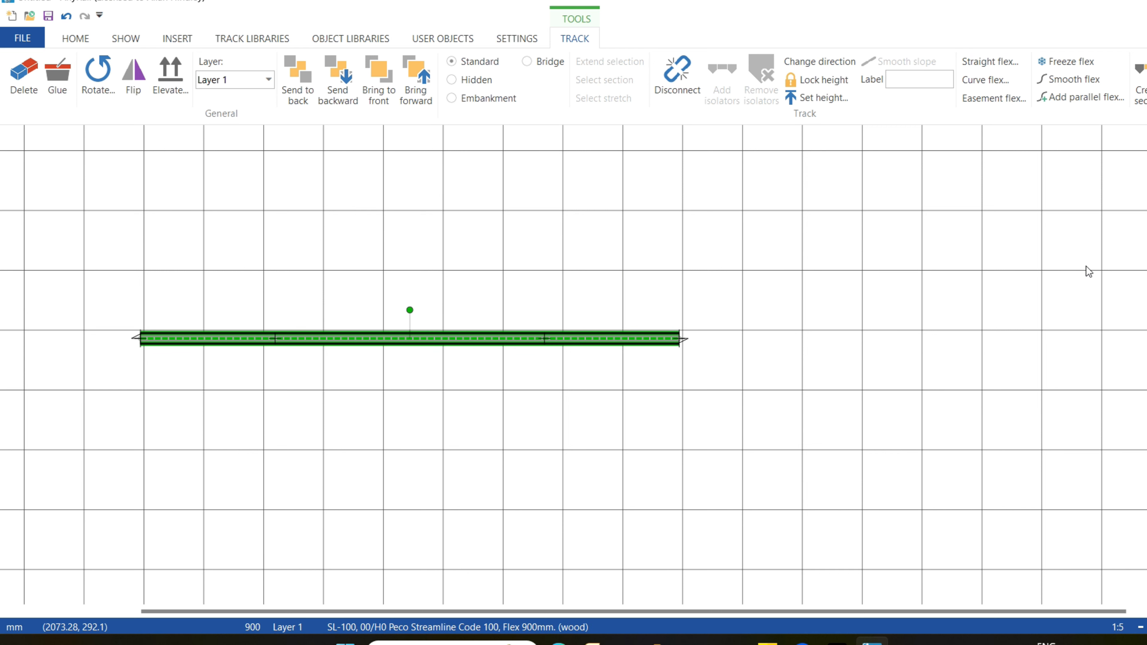
pyautogui.click(990, 422)
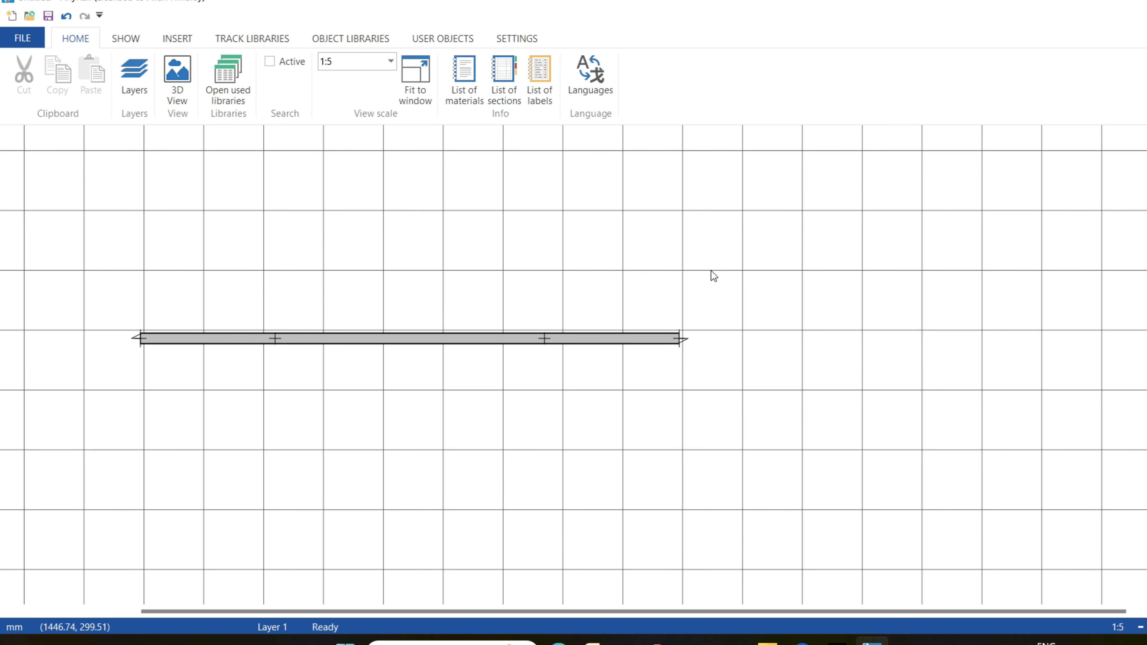
# Bend the flex track into an S-curve by raising its right end, and straighten it again to 900 mm.
pyautogui.moveTo(680, 339); pyautogui.dragTo(683, 239)
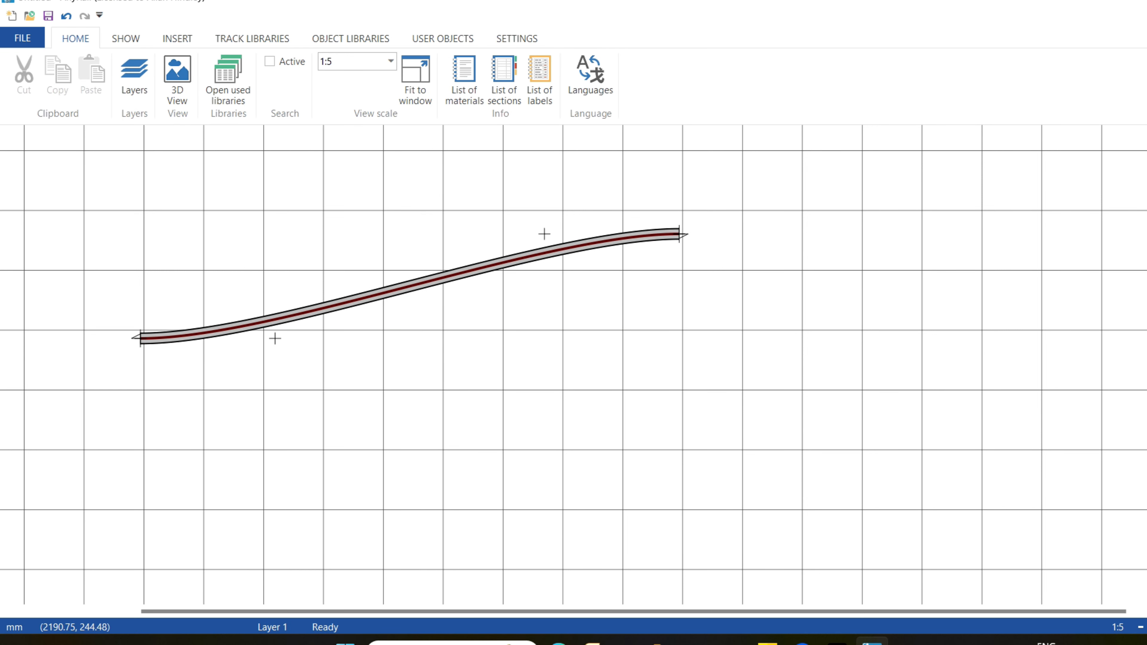
pyautogui.click(420, 294)
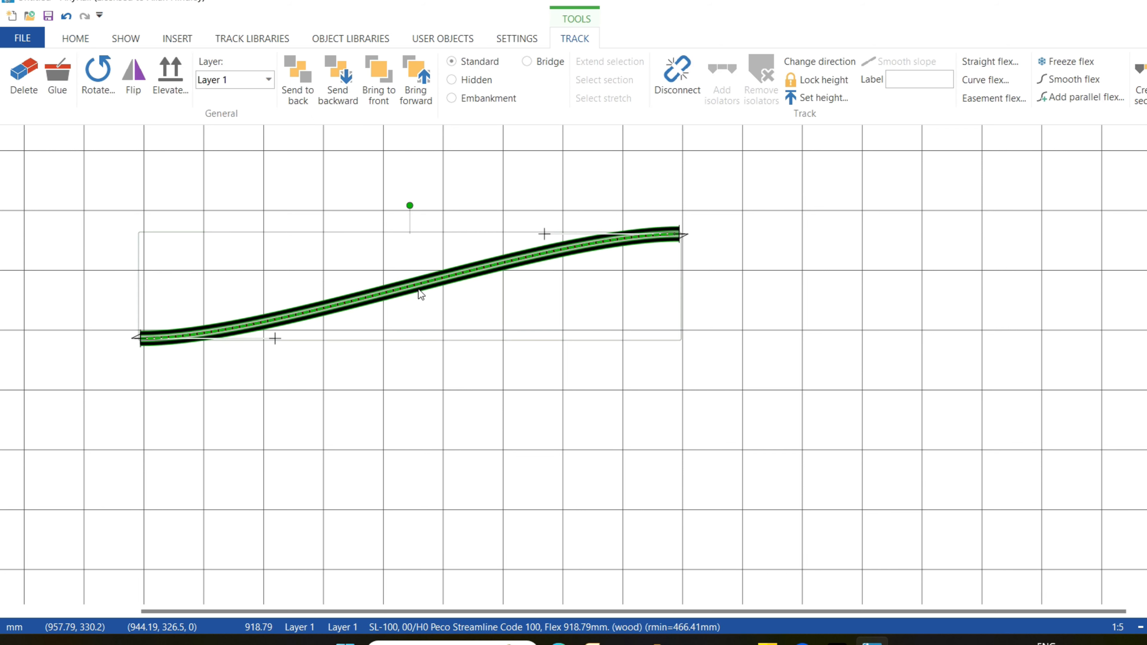
pyautogui.click(992, 65)
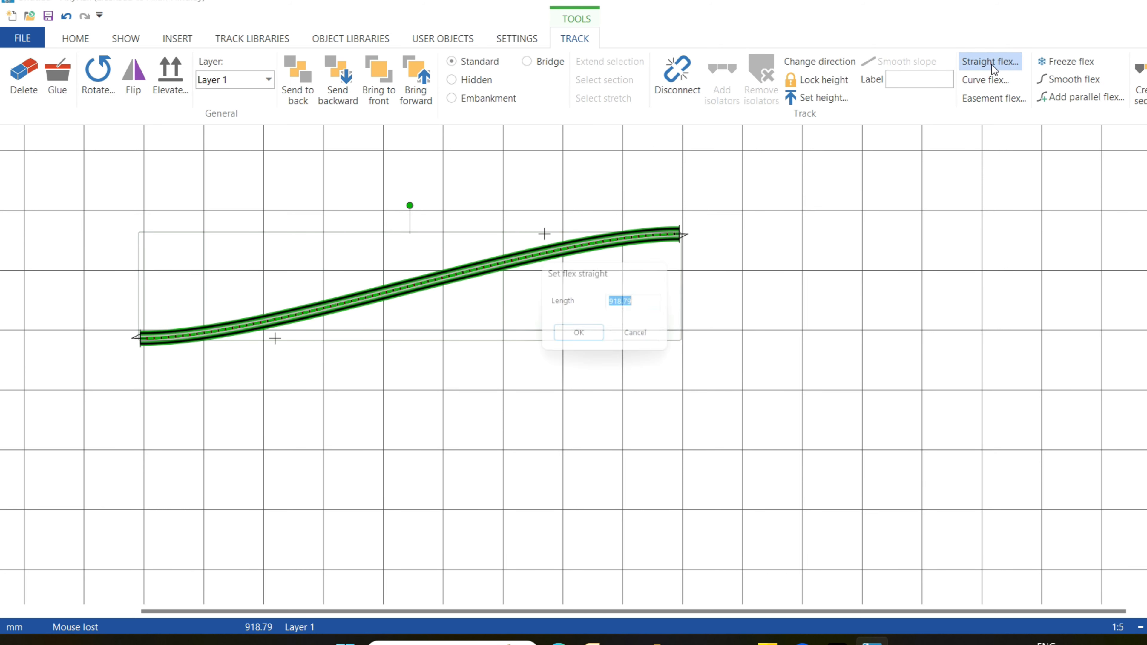
pyautogui.write('900')
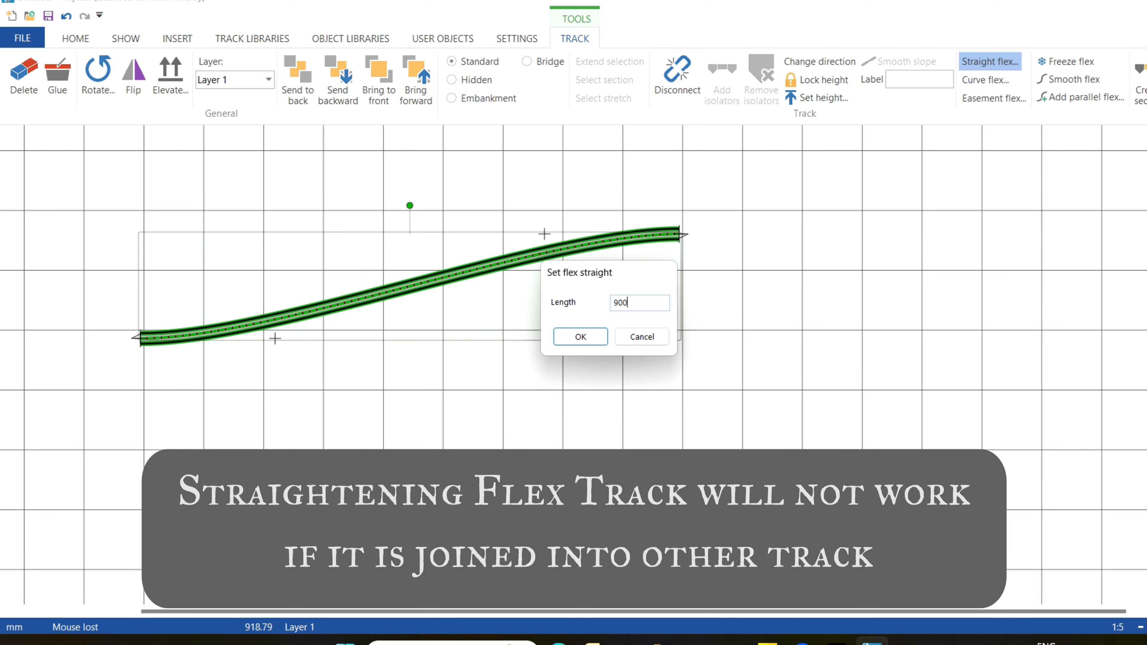
pyautogui.press('Return')
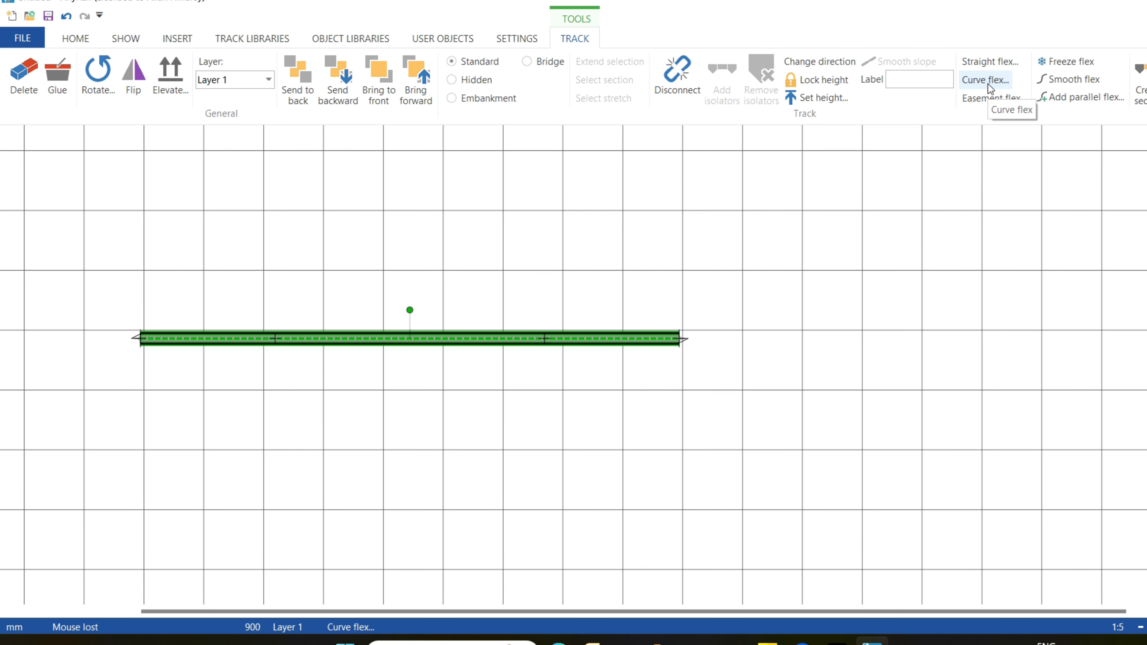
# Curve the flex track to 45 degrees at 268 mm radius and reposition it farther right with its start on a grid line.
pyautogui.click(988, 83)
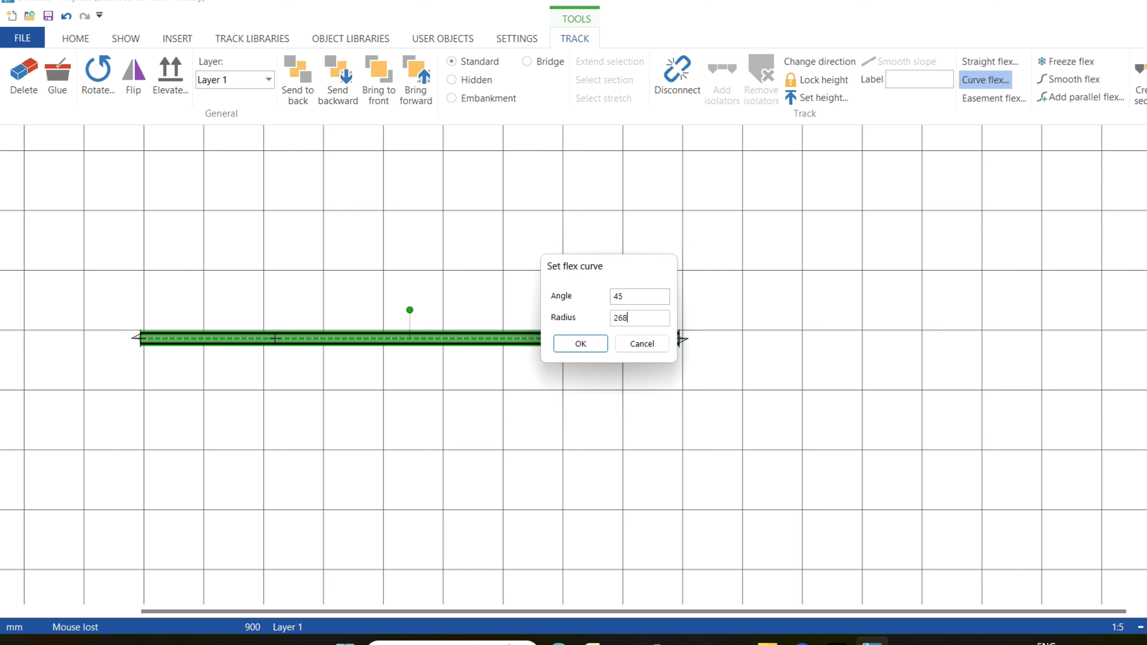
pyautogui.click(582, 345)
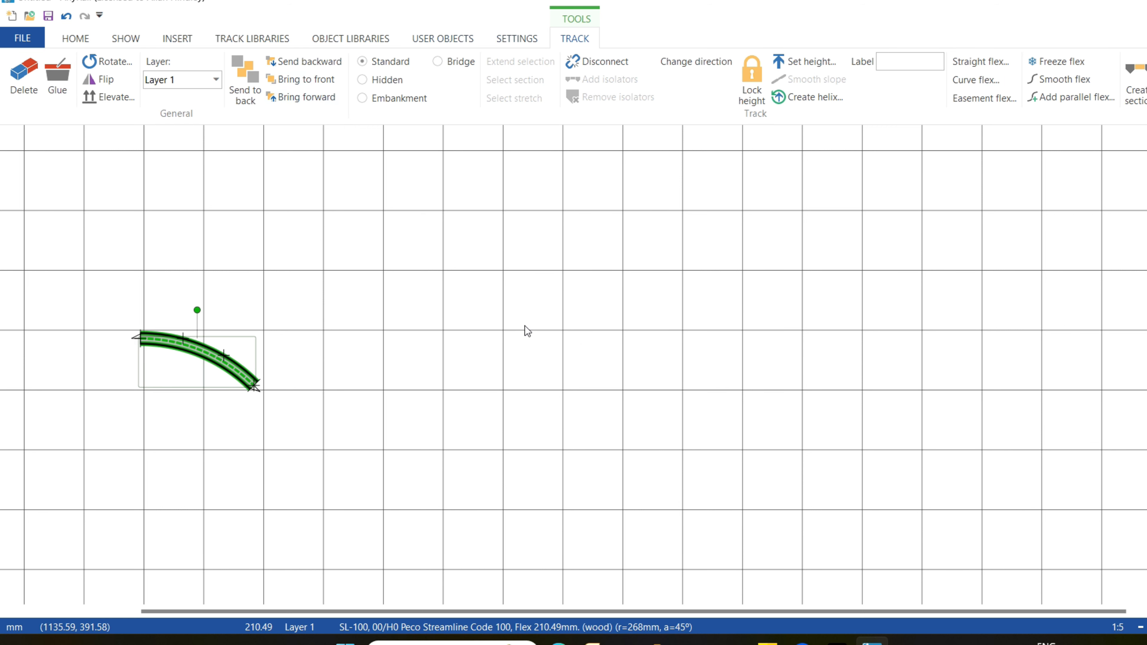
pyautogui.moveTo(909, 612); pyautogui.dragTo(740, 612)
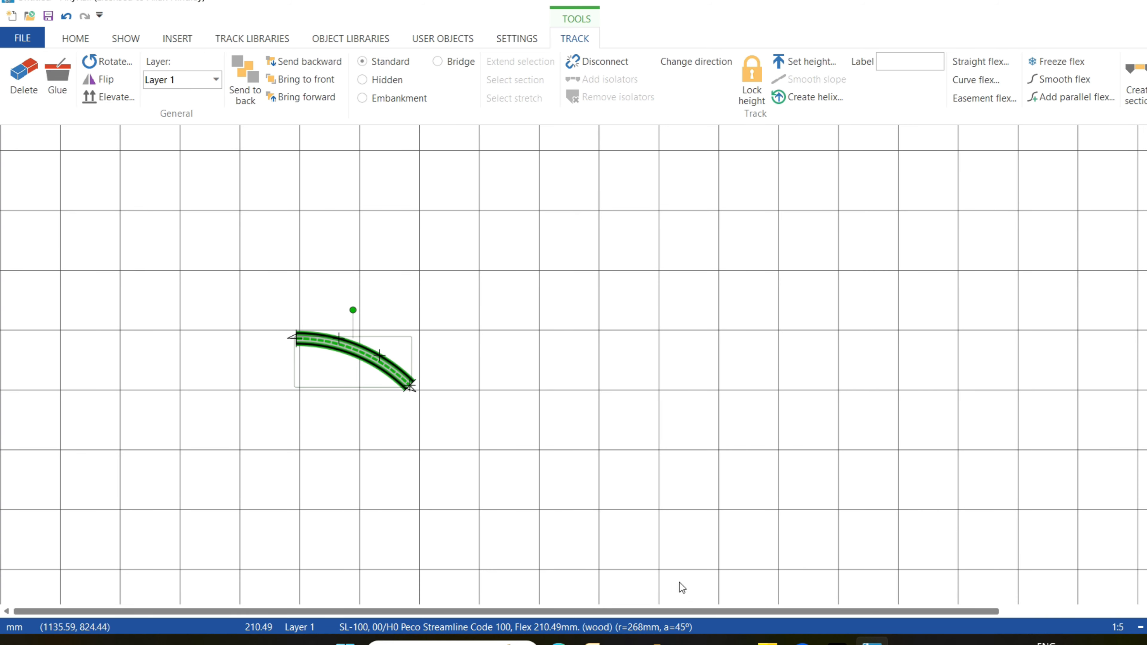
pyautogui.moveTo(359, 355); pyautogui.dragTo(666, 352)
pyautogui.click(861, 393)
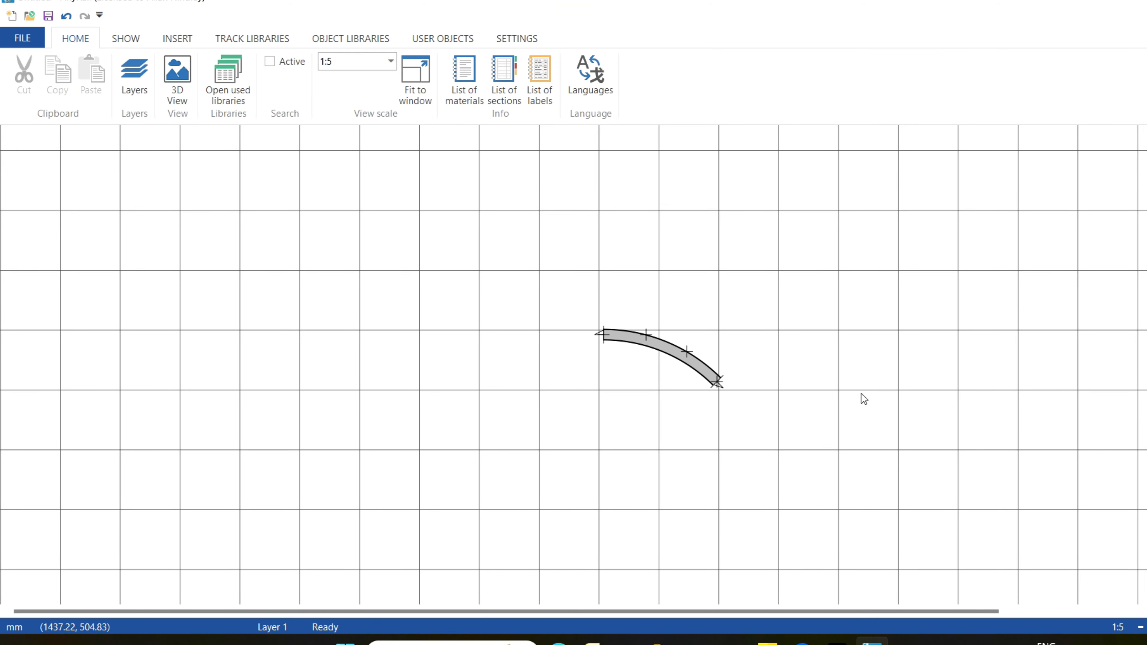
pyautogui.click(619, 341)
pyautogui.moveTo(620, 344); pyautogui.dragTo(615, 344)
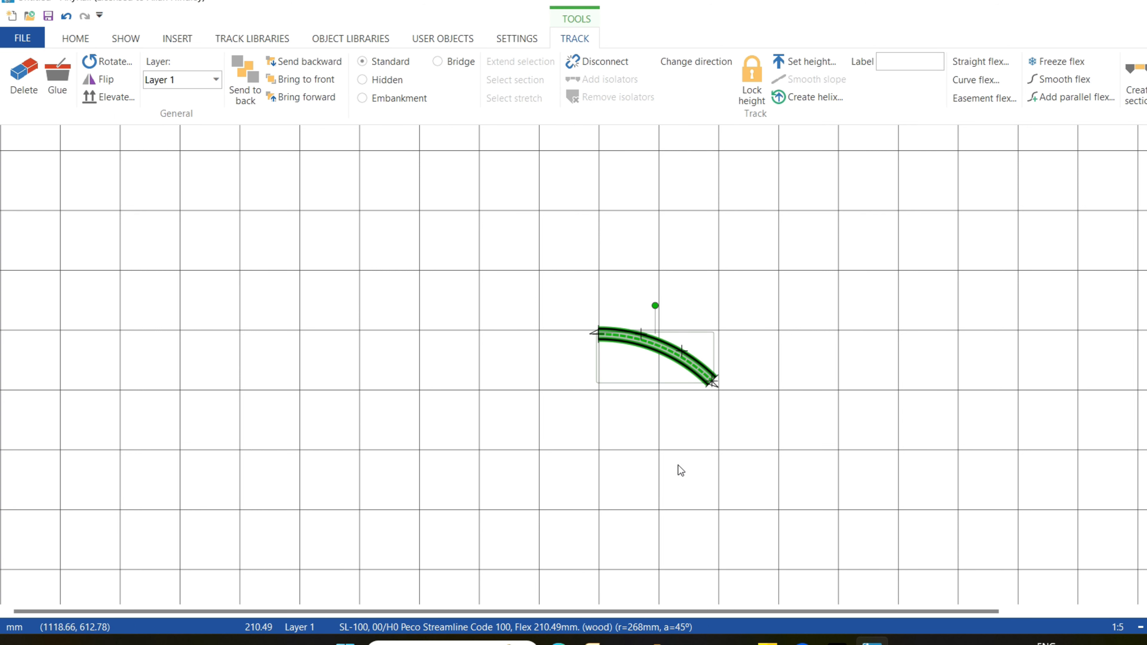
pyautogui.click(738, 496)
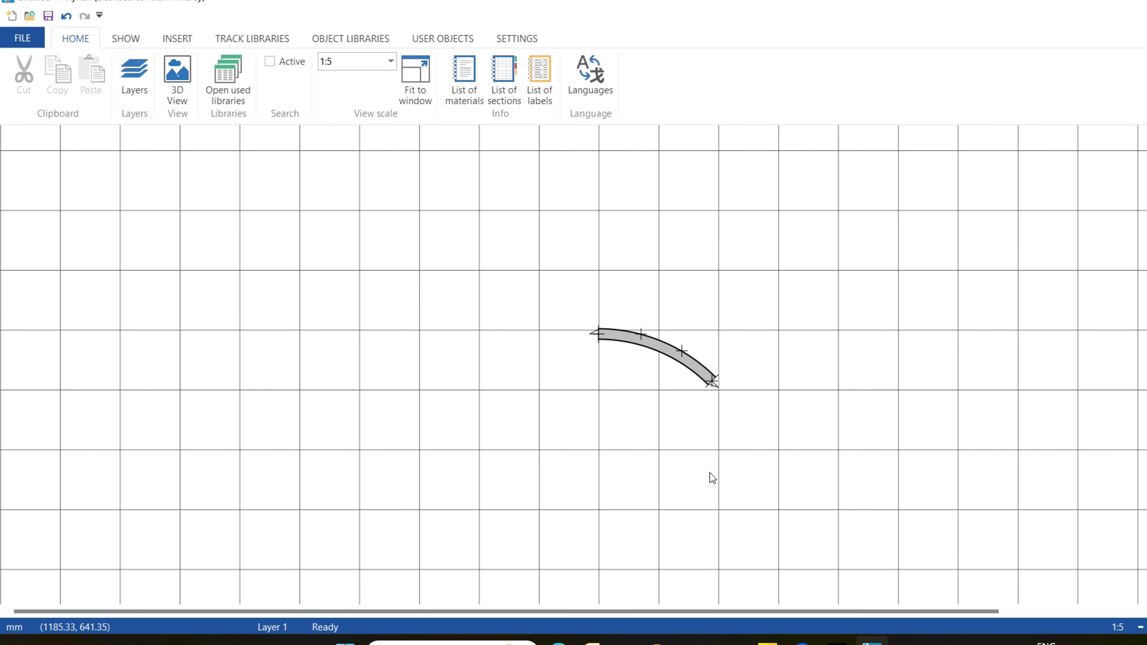
# Join a pasted copy of the 45-degree curve to its lower end, and undo the addition.
pyautogui.click(663, 355)
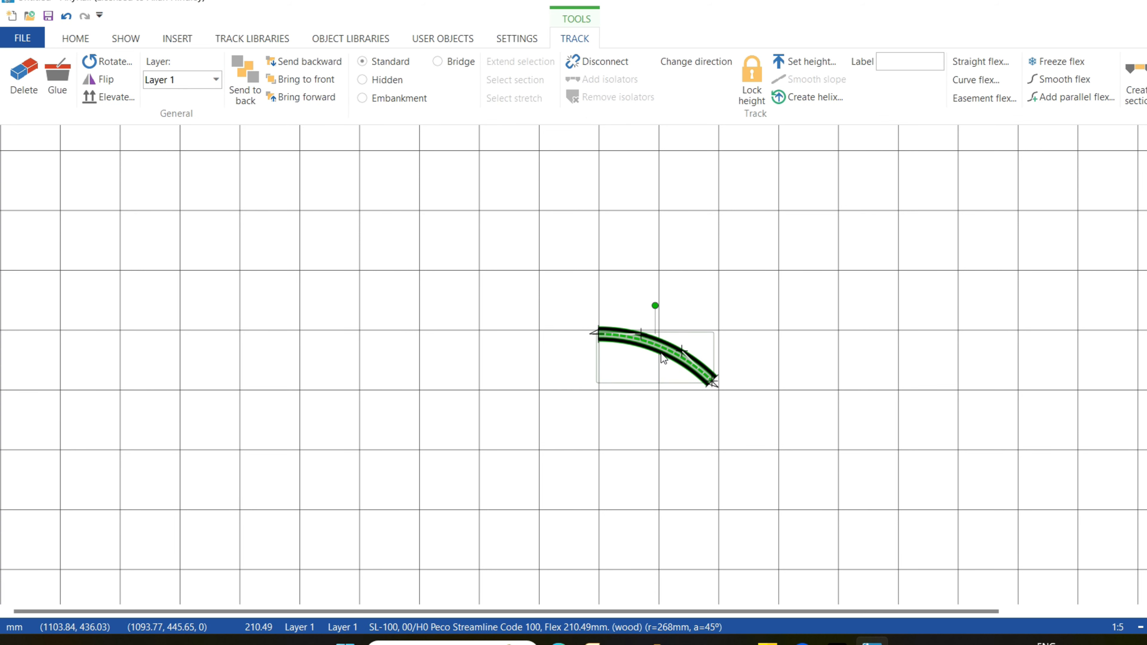
pyautogui.click(668, 464)
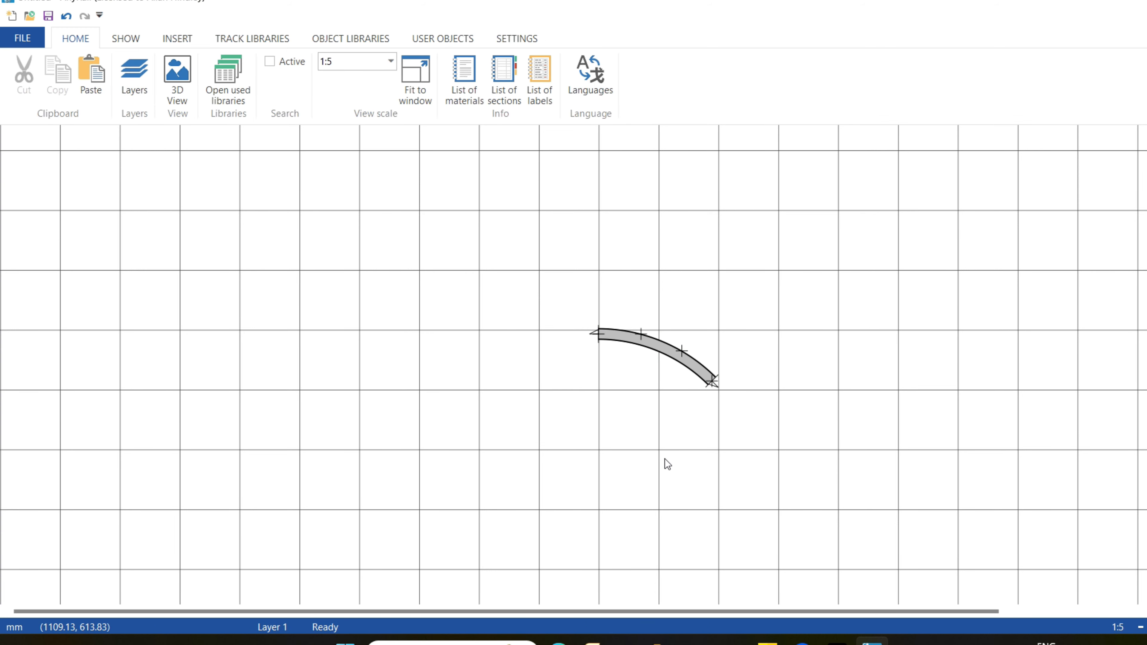
pyautogui.hotkey('ctrl', 'v')
pyautogui.moveTo(665, 467); pyautogui.dragTo(775, 406)
pyautogui.click(776, 409)
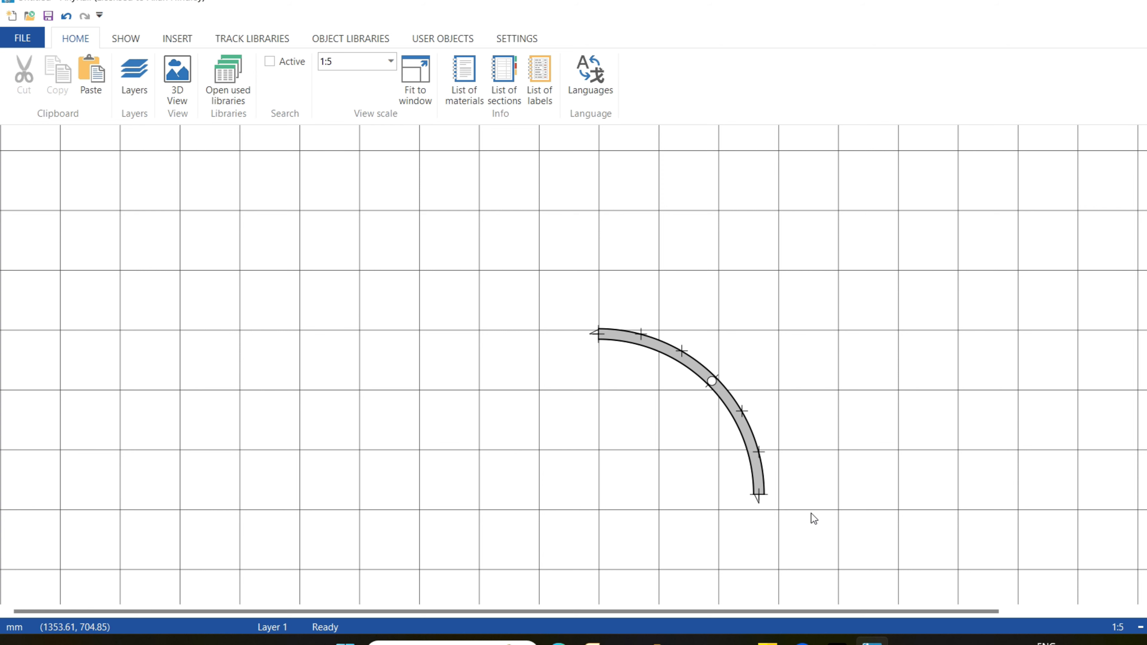
pyautogui.hotkey('ctrl', 'z')
pyautogui.hotkey('ctrl', 'z')
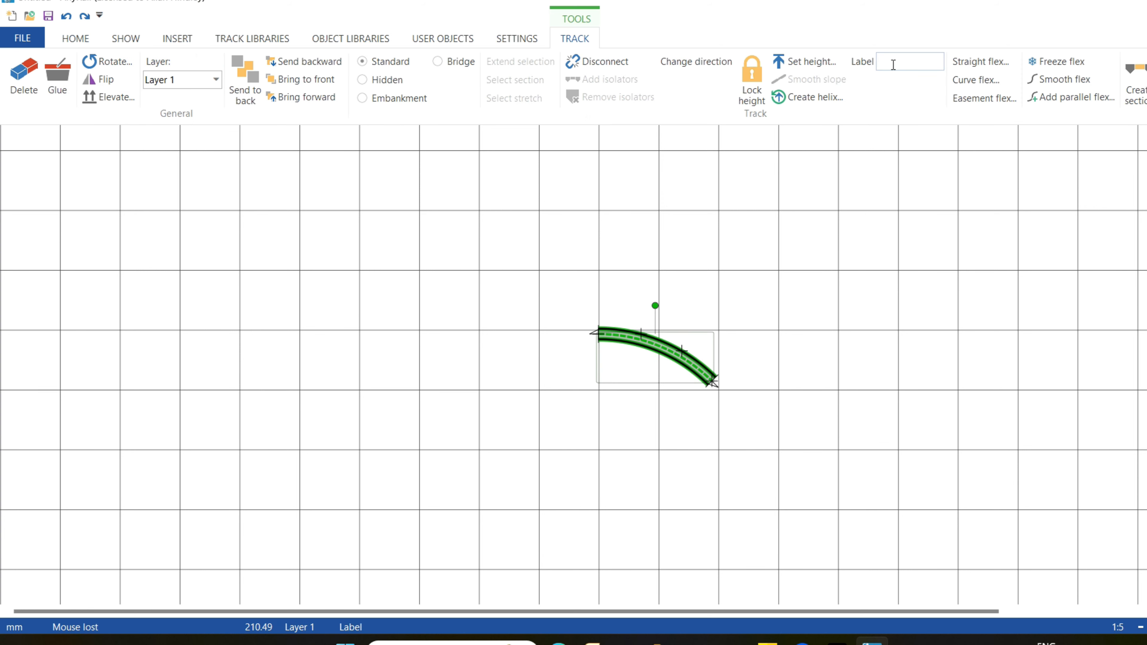
# Reshape the curved flex track to a 90-degree angle with a 400 mm radius.
pyautogui.click(985, 81)
pyautogui.write('90')
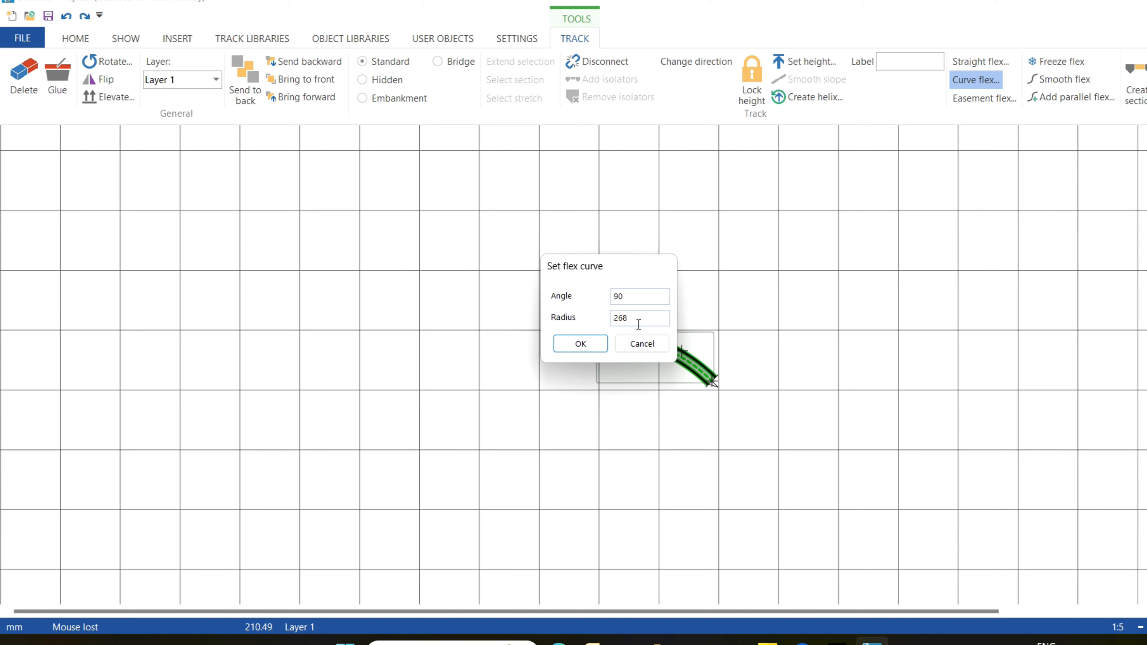
pyautogui.moveTo(639, 325); pyautogui.dragTo(582, 317)
pyautogui.write('400')
pyautogui.click(580, 346)
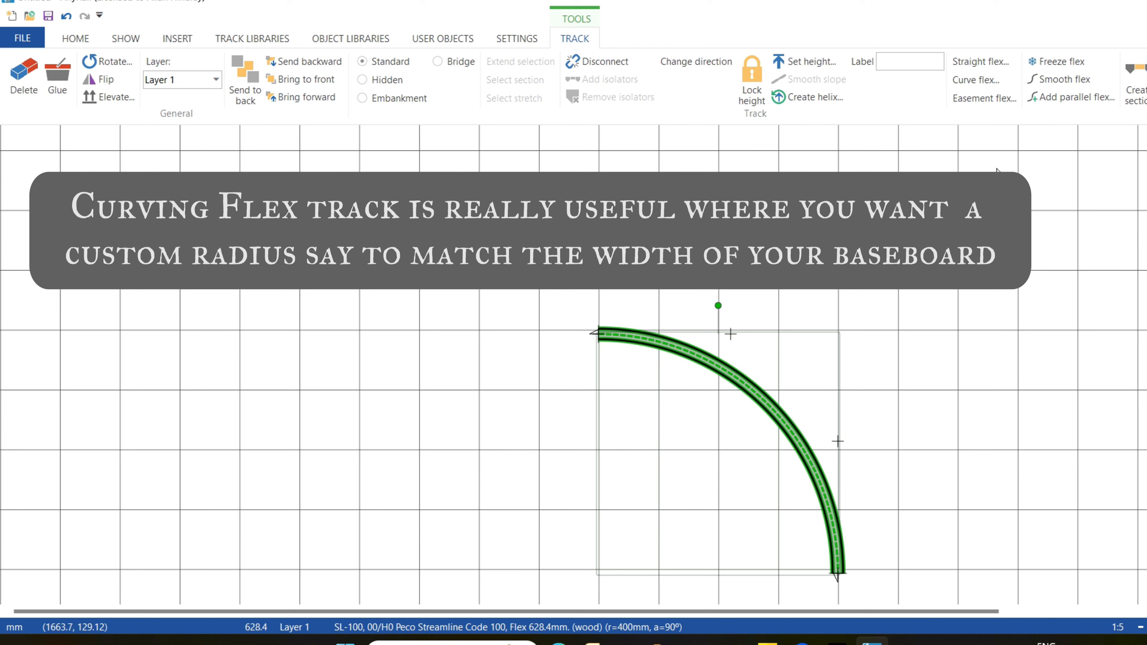
# Turn the flex track into a left-hand easement with a 45-degree angle and a 200 mm radius.
pyautogui.click(979, 103)
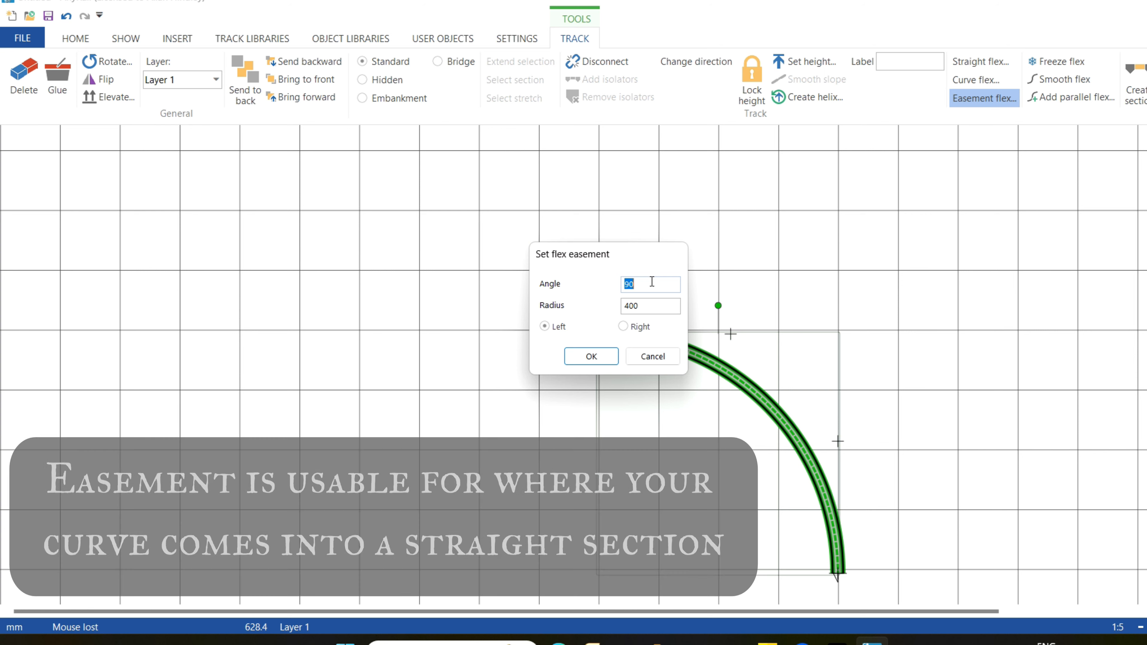
pyautogui.write('45')
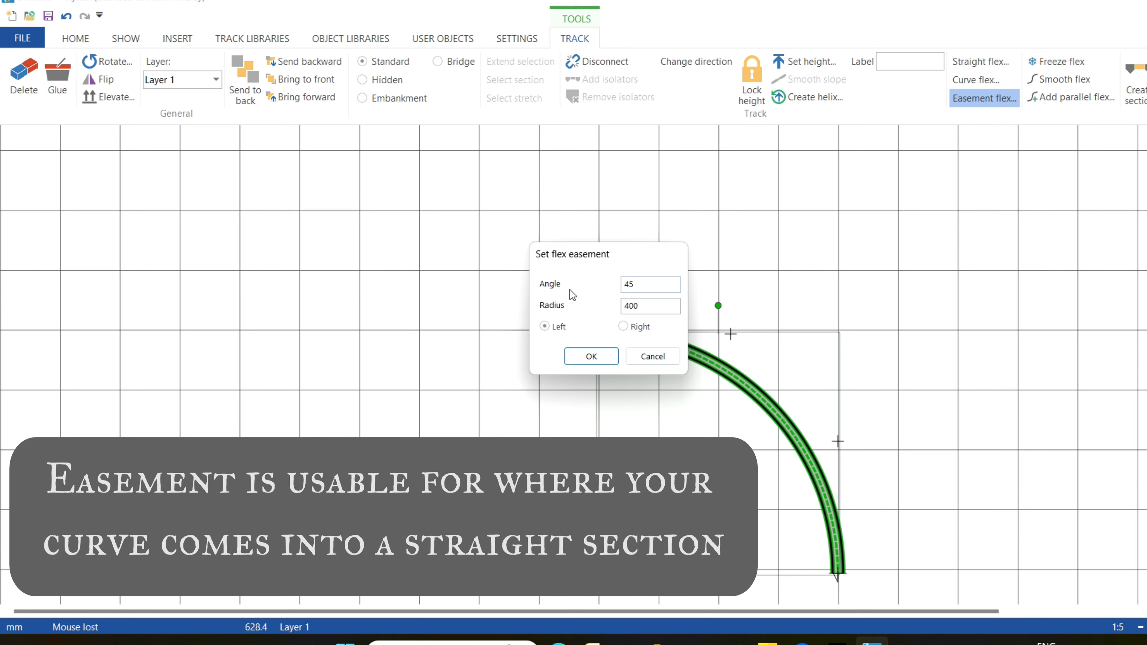
pyautogui.doubleClick(643, 306)
pyautogui.write('200')
pyautogui.click(592, 357)
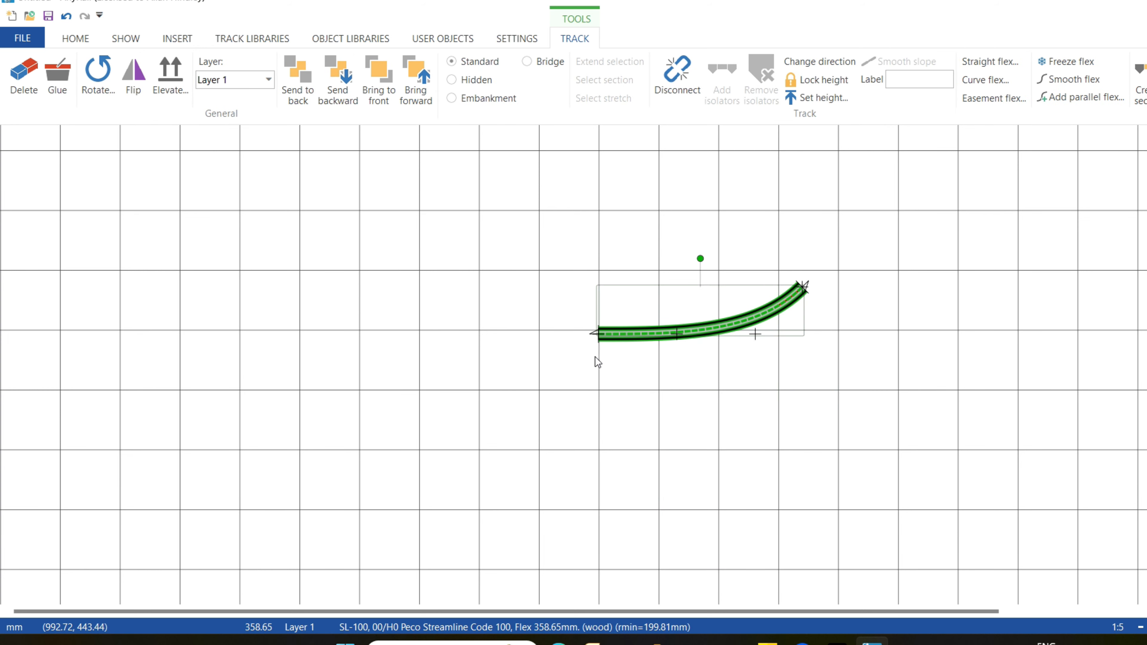
# Shift the easement's right control point slightly, and undo the reshaping back to the straight 900 mm track.
pyautogui.click(746, 337)
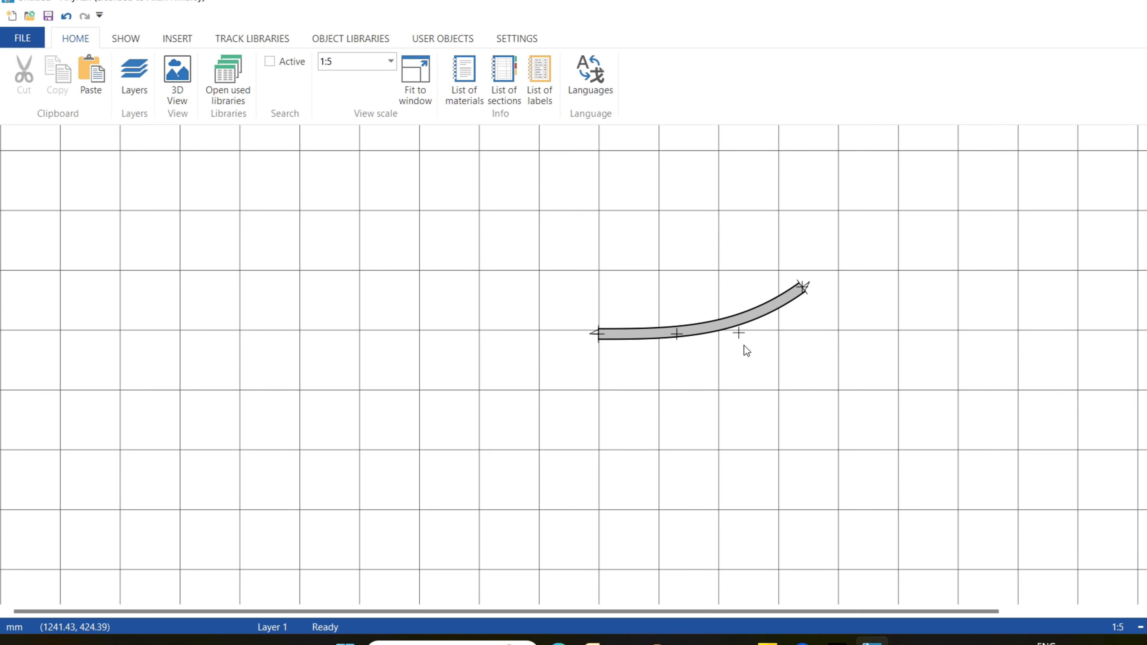
pyautogui.hotkey('ctrl', 'z')
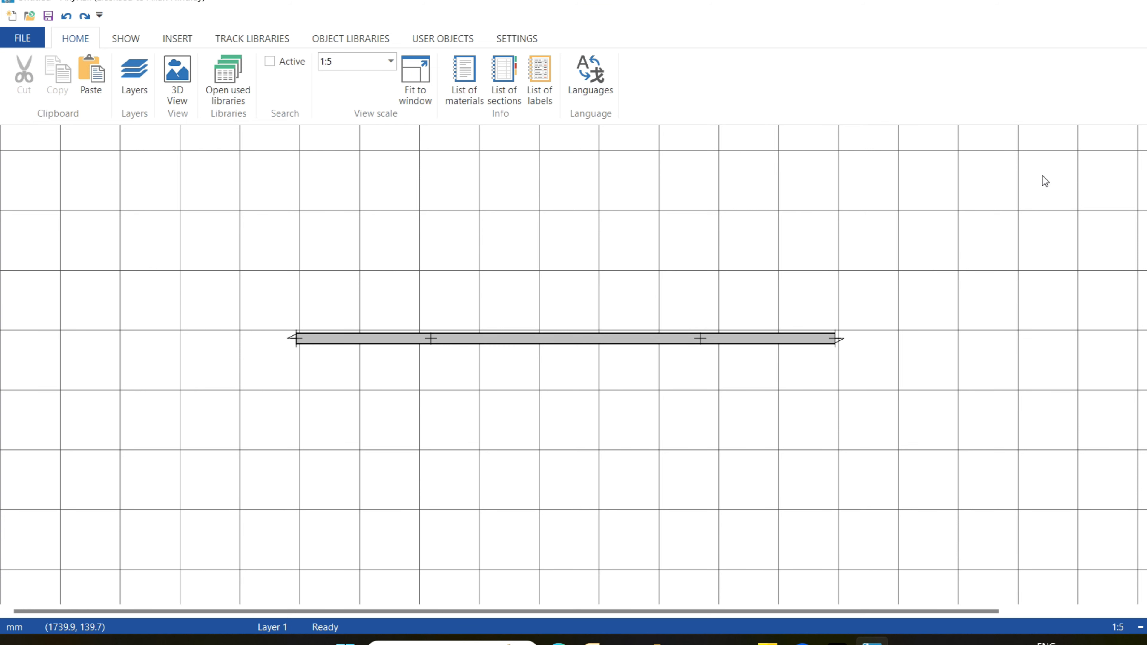
# Cut the straight flex track into two pieces about 305 mm from its left end.
pyautogui.click(566, 342)
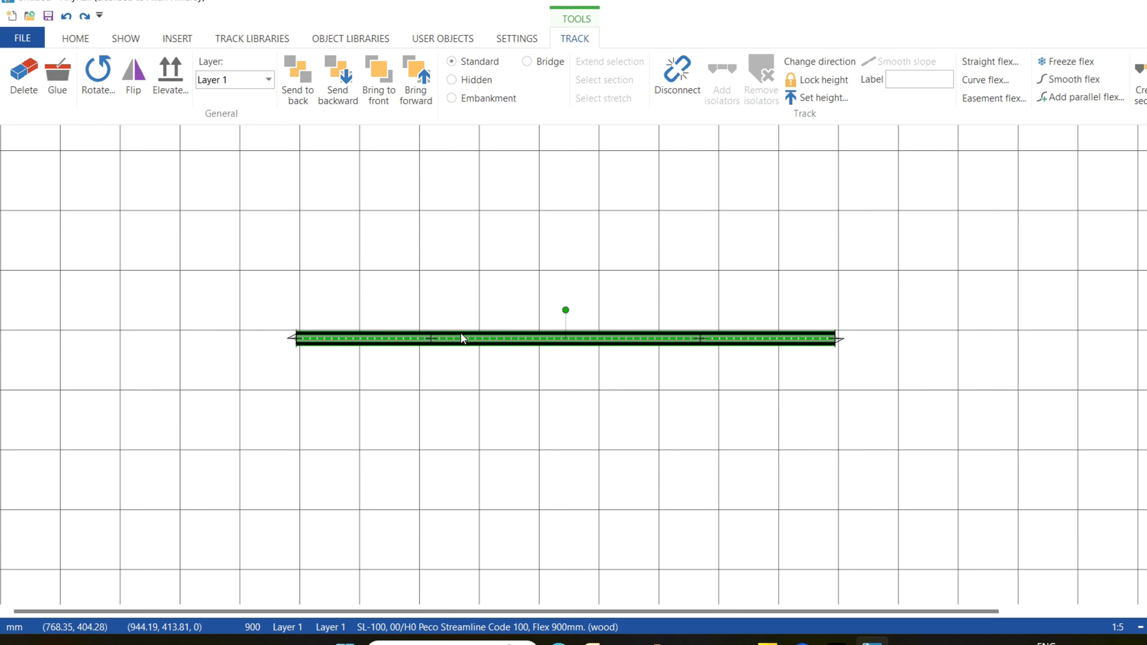
pyautogui.rightClick(480, 338)
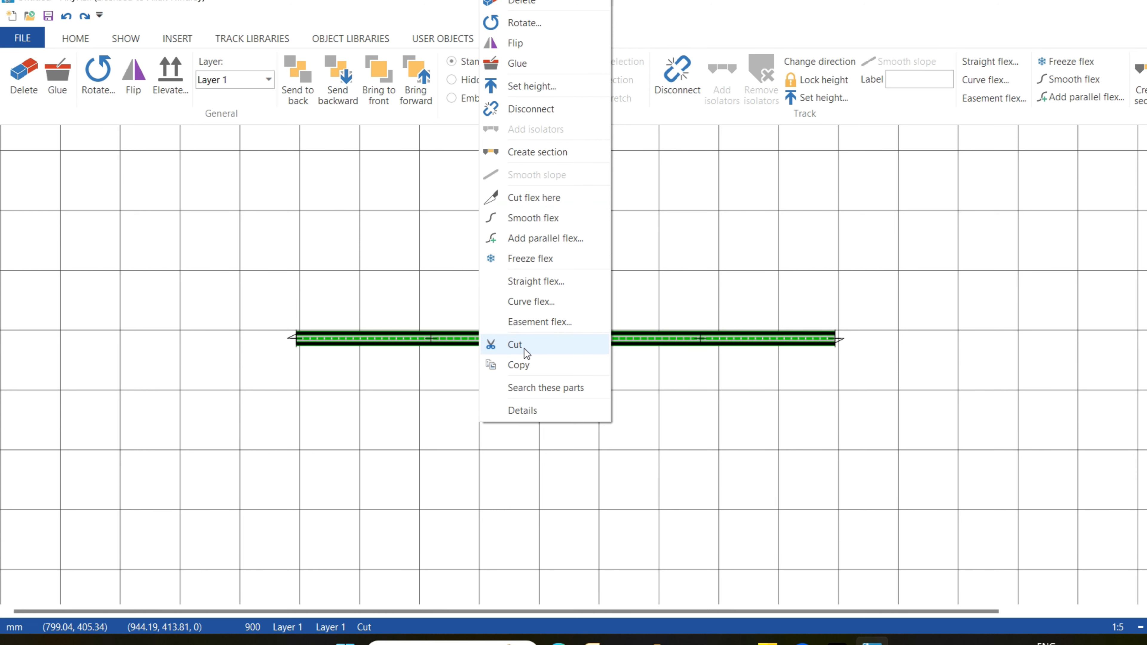
pyautogui.click(546, 198)
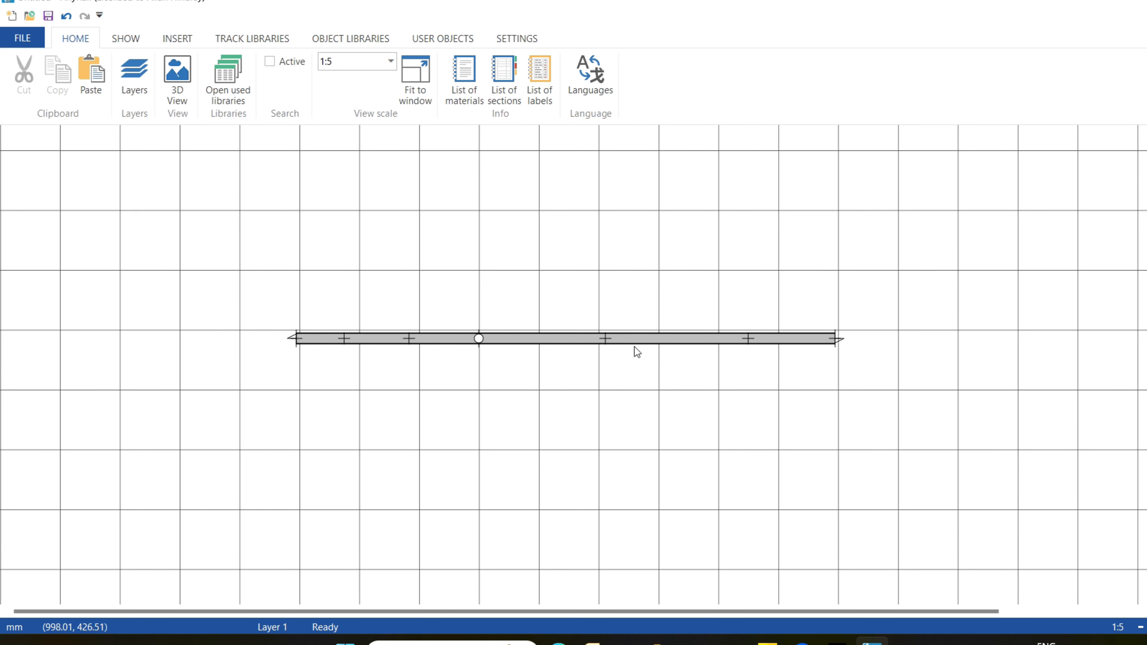
# Try adjusting the control point nearest the joint on the longer flex piece, and undo the adjustment.
pyautogui.click(603, 336)
pyautogui.moveTo(603, 335)
pyautogui.mouseDown()
pyautogui.moveTo(604, 310)
pyautogui.moveTo(600, 395)
pyautogui.moveTo(630, 200)
pyautogui.moveTo(593, 410)
pyautogui.moveTo(612, 249)
pyautogui.moveTo(608, 347)
pyautogui.mouseUp()
pyautogui.hotkey('ctrl', 'z')
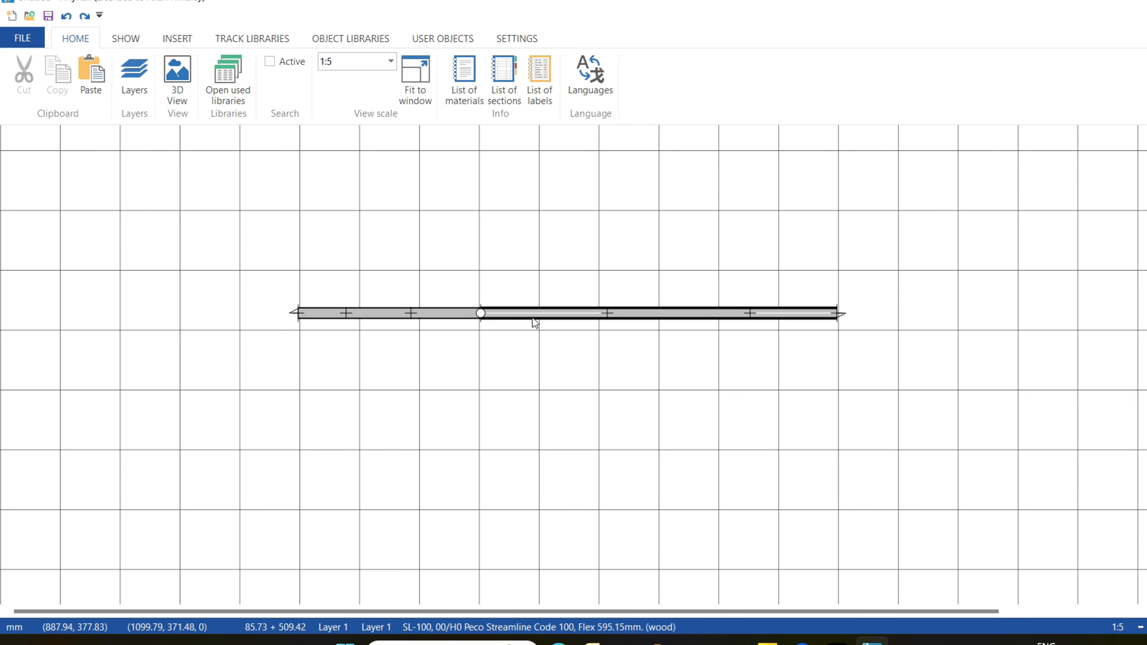
# Freeze the shorter left flex piece so its shape is locked.
pyautogui.click(438, 317)
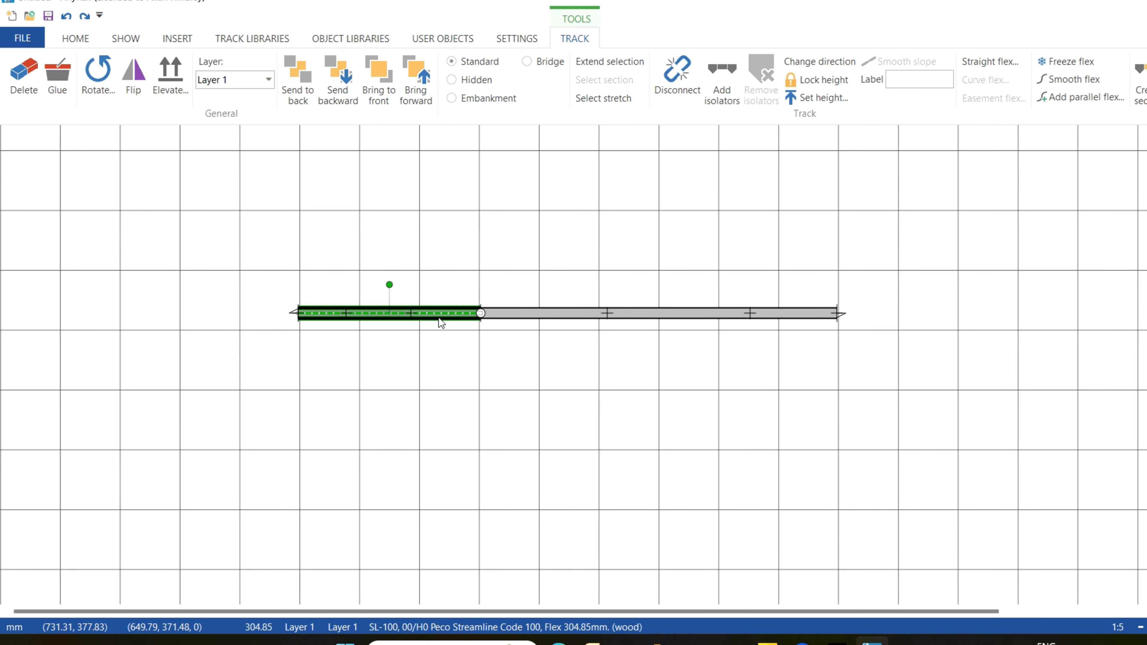
pyautogui.click(1069, 62)
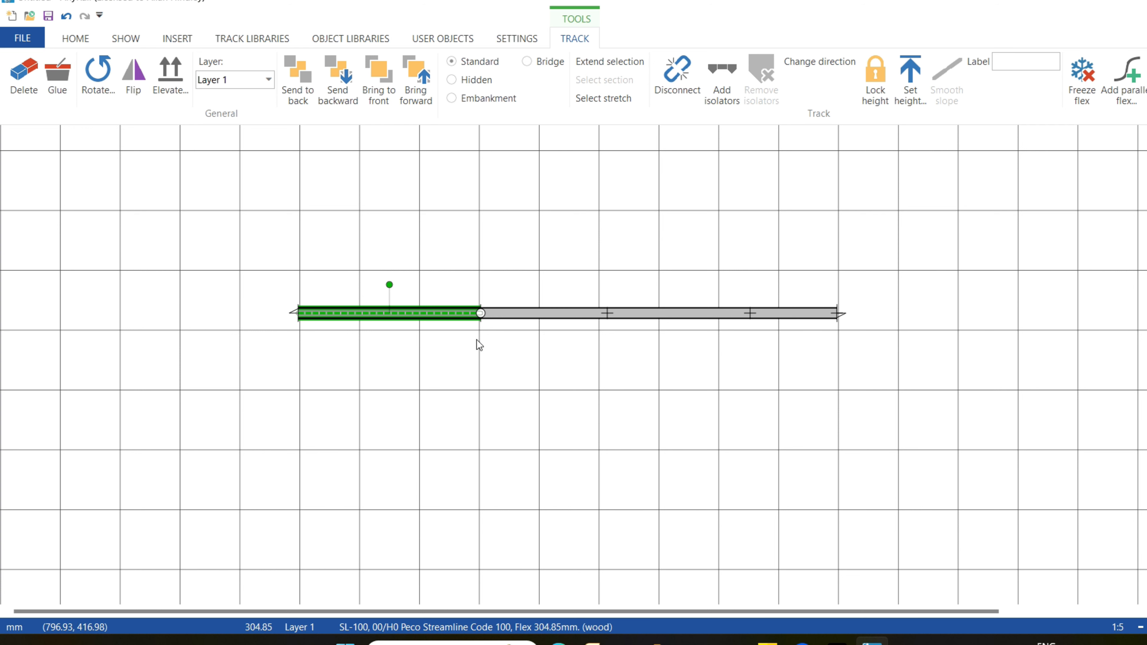
# Move the joined flex tracks slightly lower on the layout.
pyautogui.moveTo(605, 314); pyautogui.dragTo(565, 361)
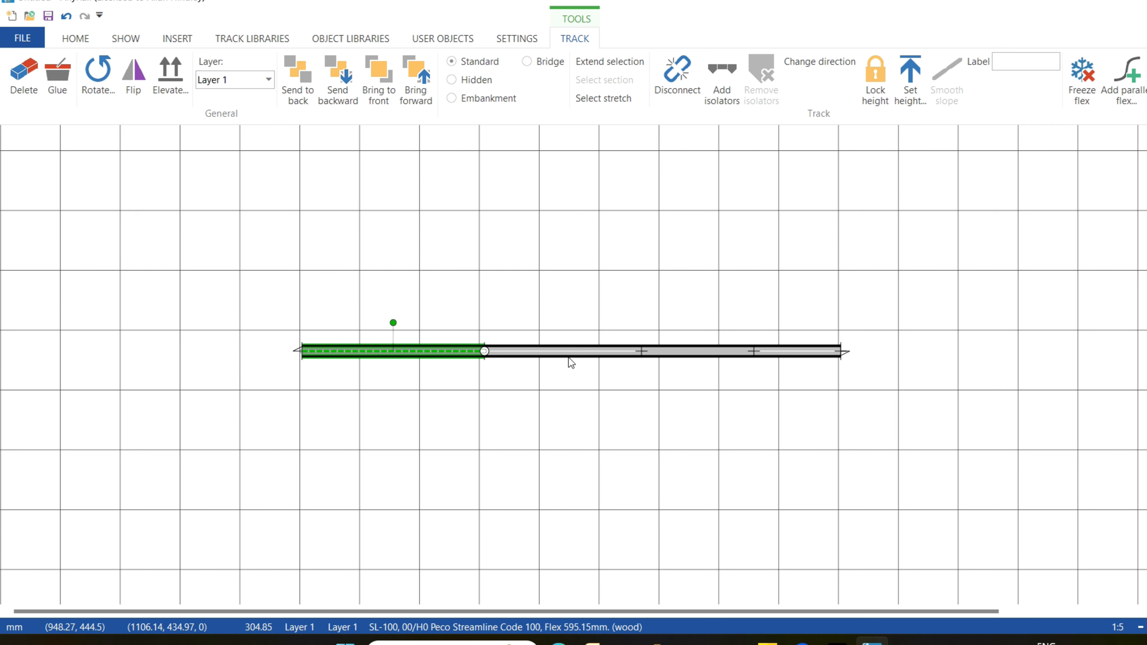
# Try bending the longer flex piece into an S-curve by its free end and inner control point, and undo the reshaping.
pyautogui.click(568, 357)
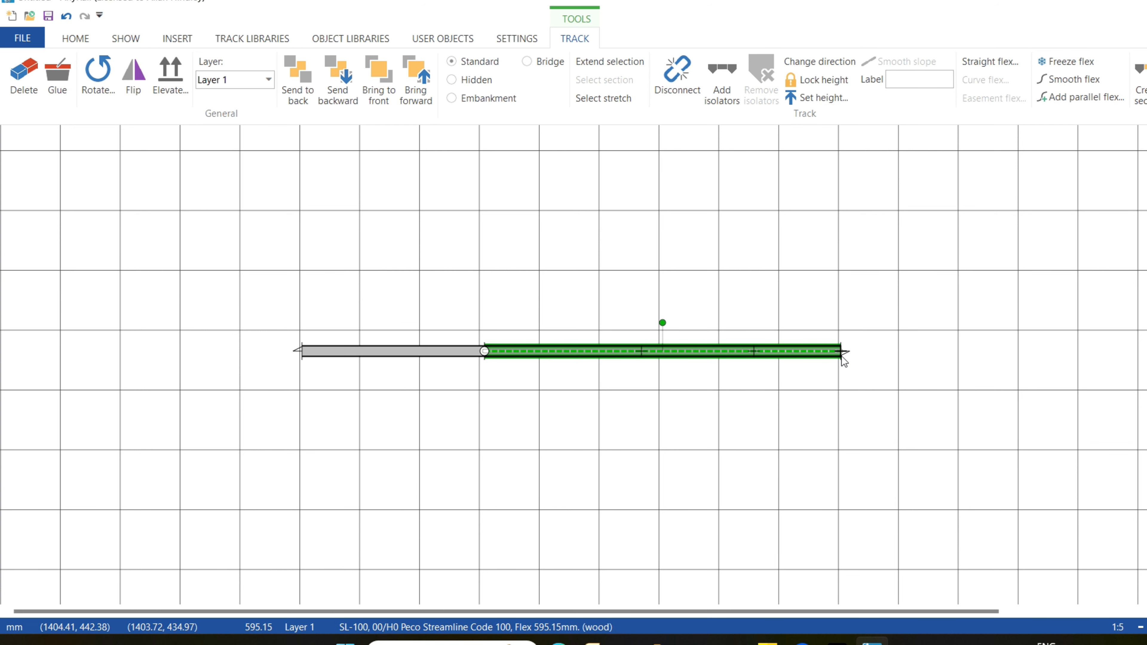
pyautogui.moveTo(843, 351); pyautogui.dragTo(800, 301)
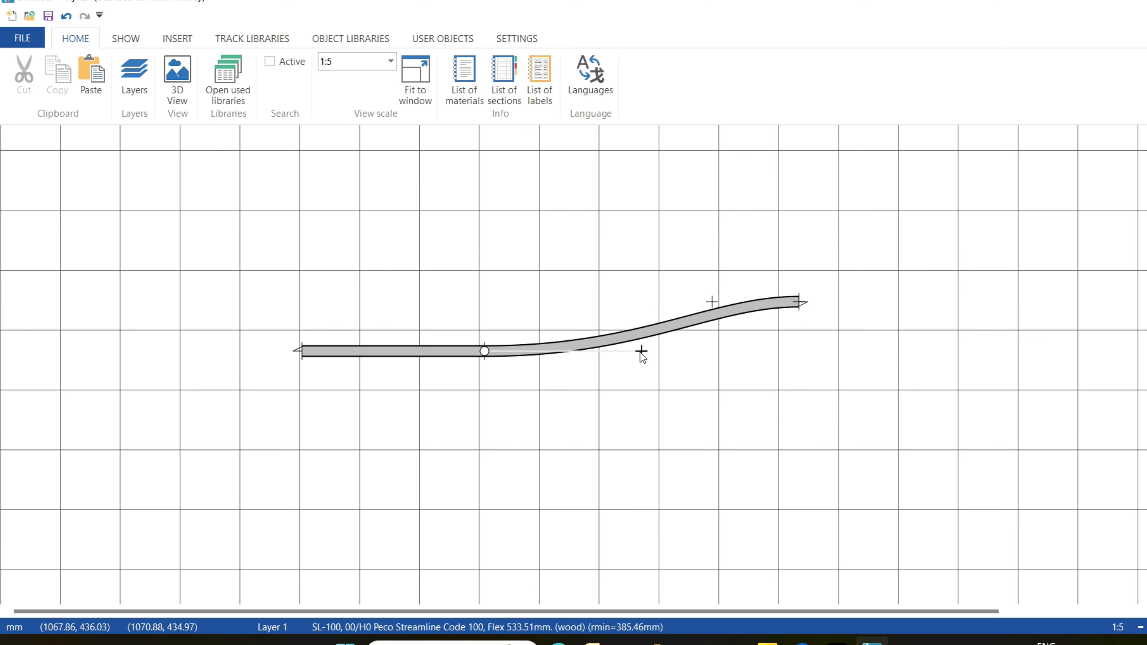
pyautogui.moveTo(643, 353); pyautogui.dragTo(626, 398)
pyautogui.click(357, 355)
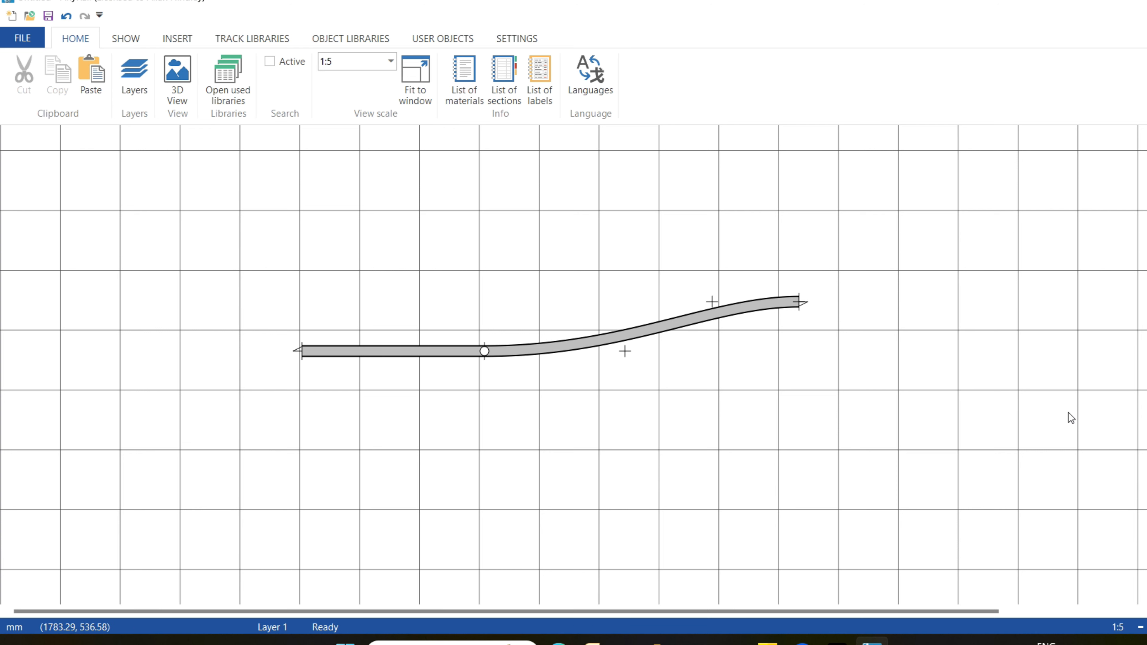
pyautogui.hotkey('ctrl', 'z')
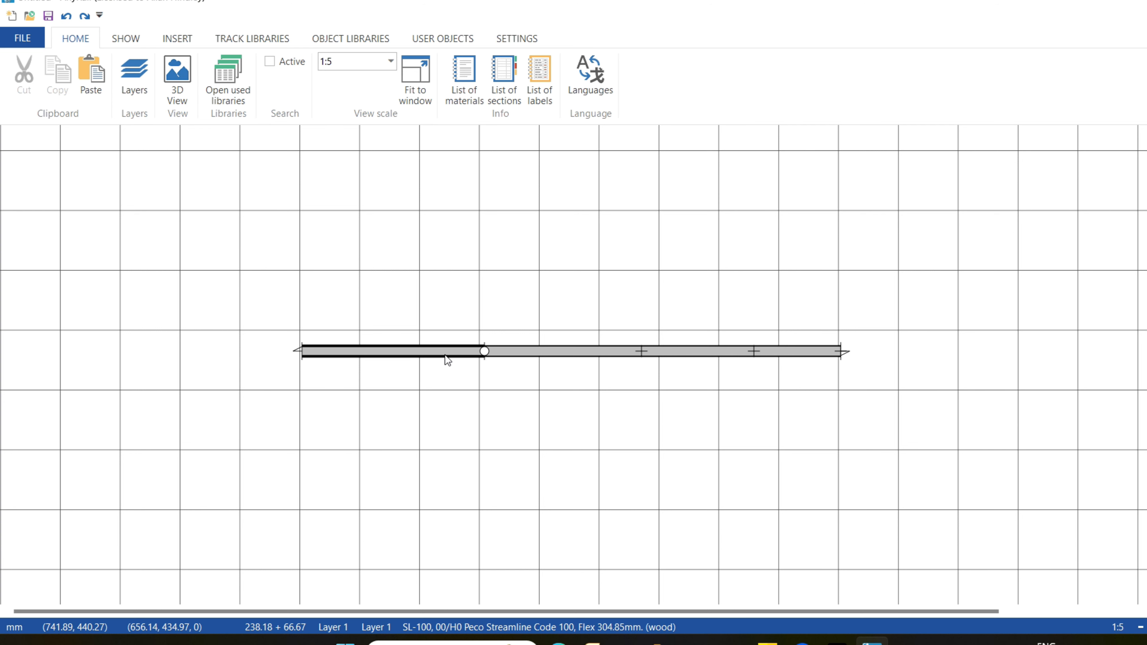
# Create a section from both joined flex pieces, and undo the section.
pyautogui.click(445, 355)
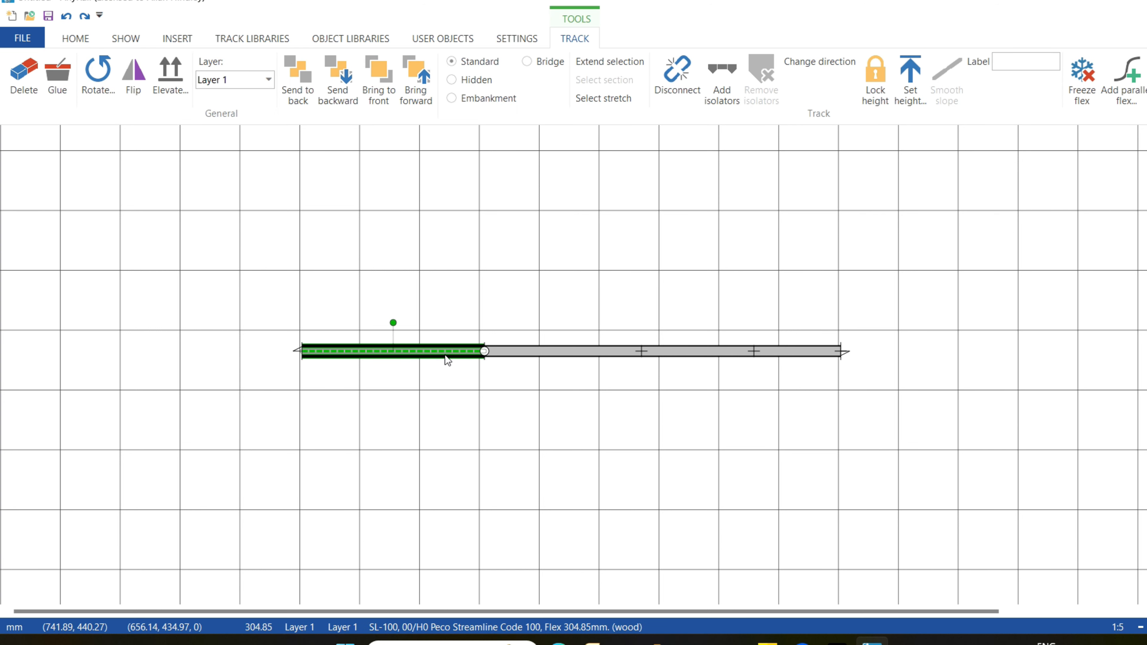
pyautogui.keyDown('ctrl'); pyautogui.click(549, 357); pyautogui.keyUp('ctrl')
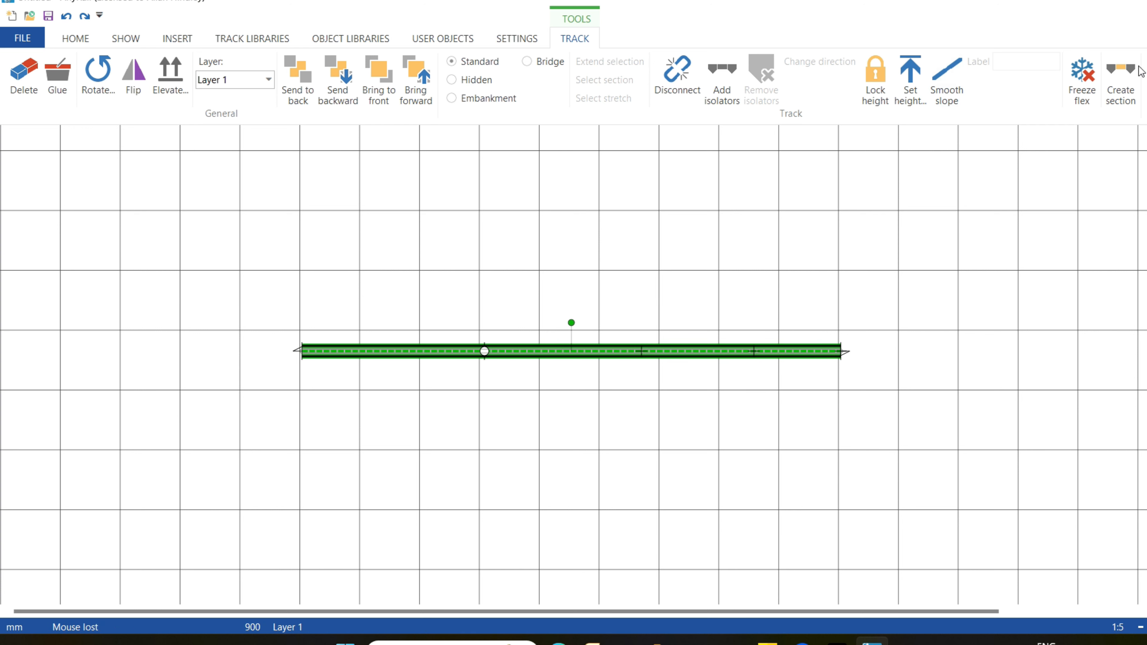
pyautogui.click(1133, 75)
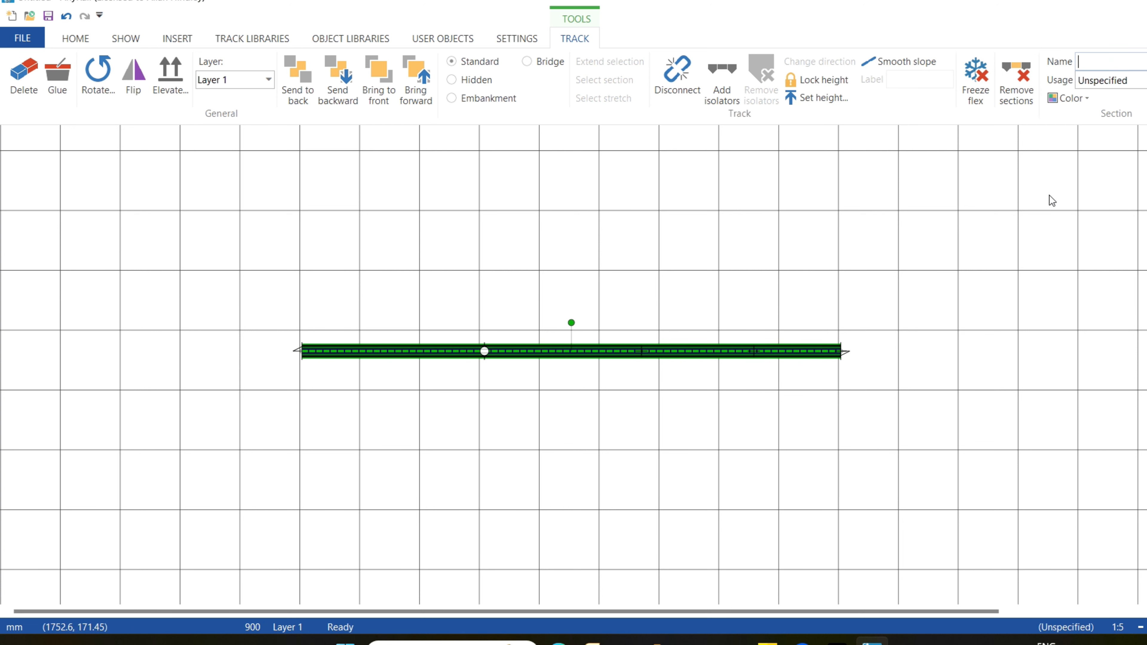
pyautogui.click(1015, 226)
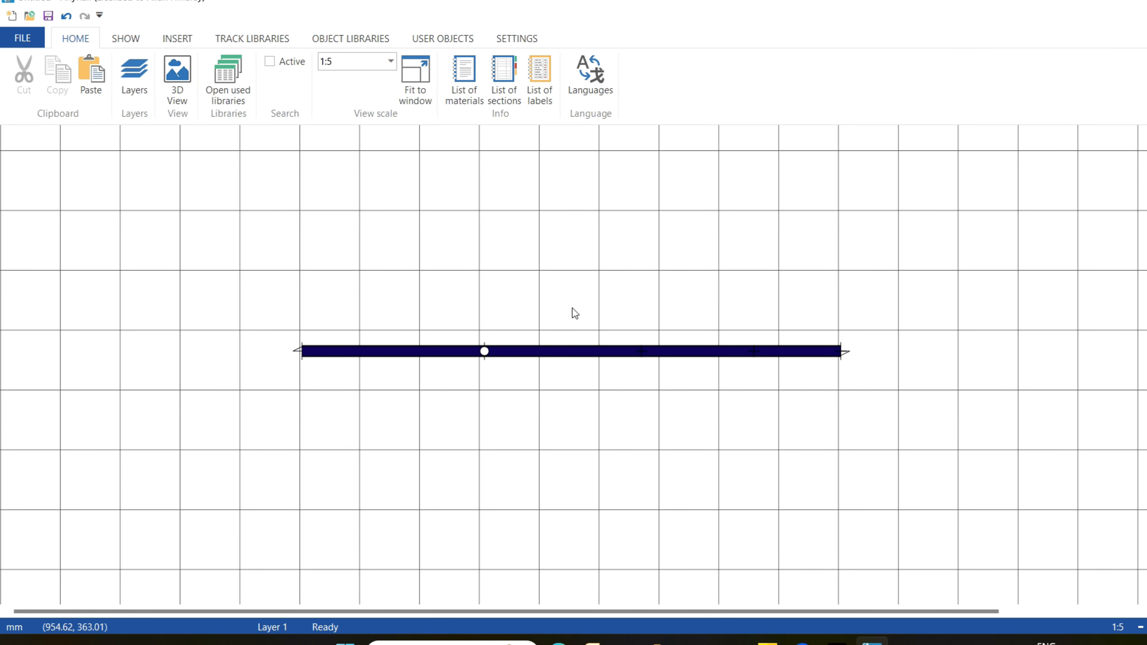
pyautogui.hotkey('ctrl', 'z')
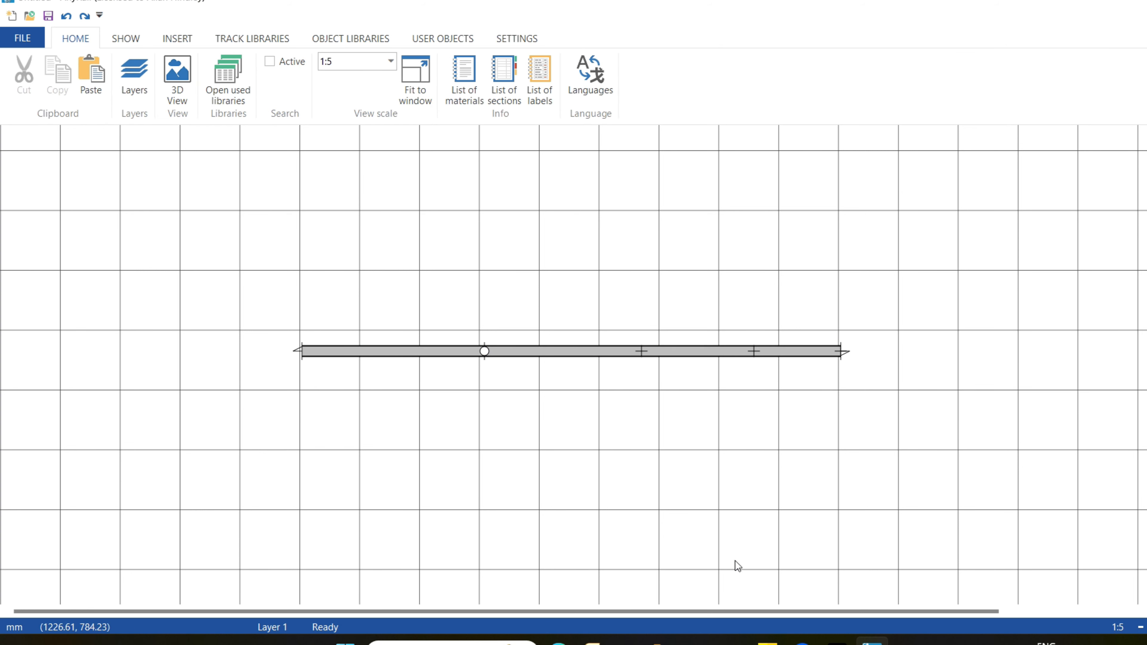
pyautogui.click(494, 358)
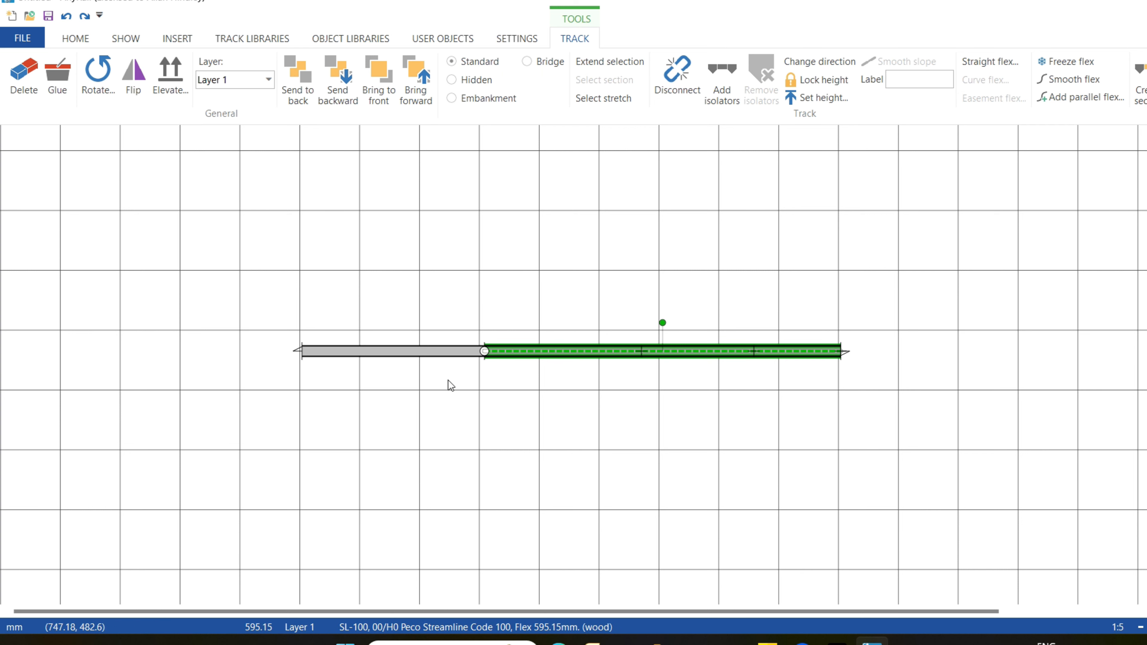
pyautogui.keyDown('ctrl'); pyautogui.click(436, 358); pyautogui.keyUp('ctrl')
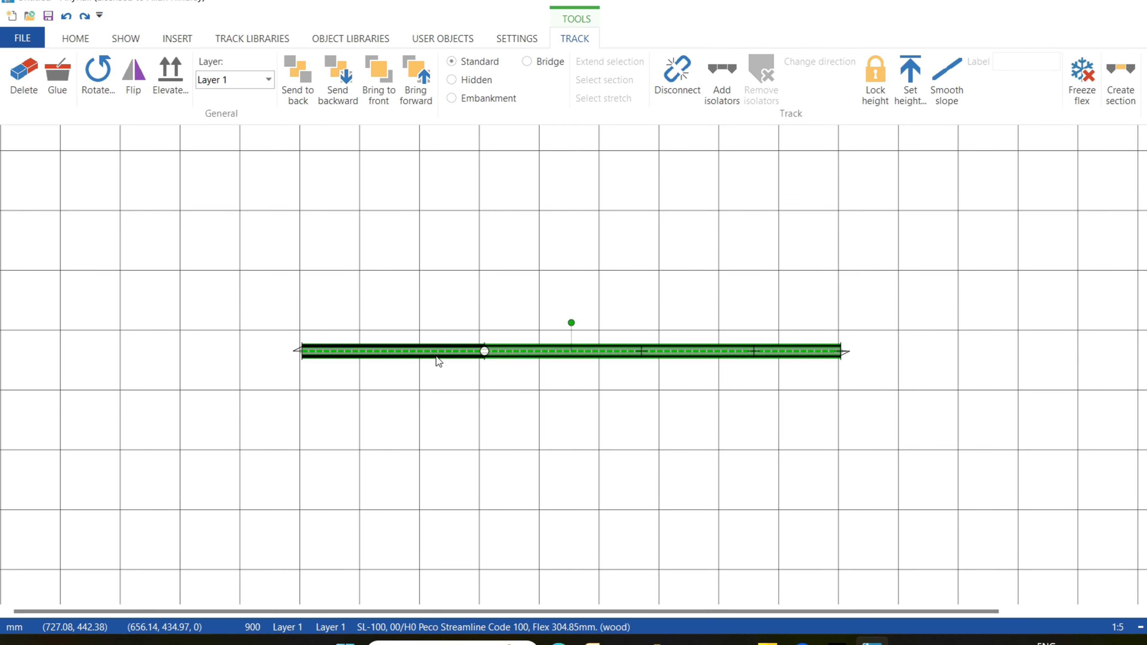
pyautogui.rightClick(436, 357)
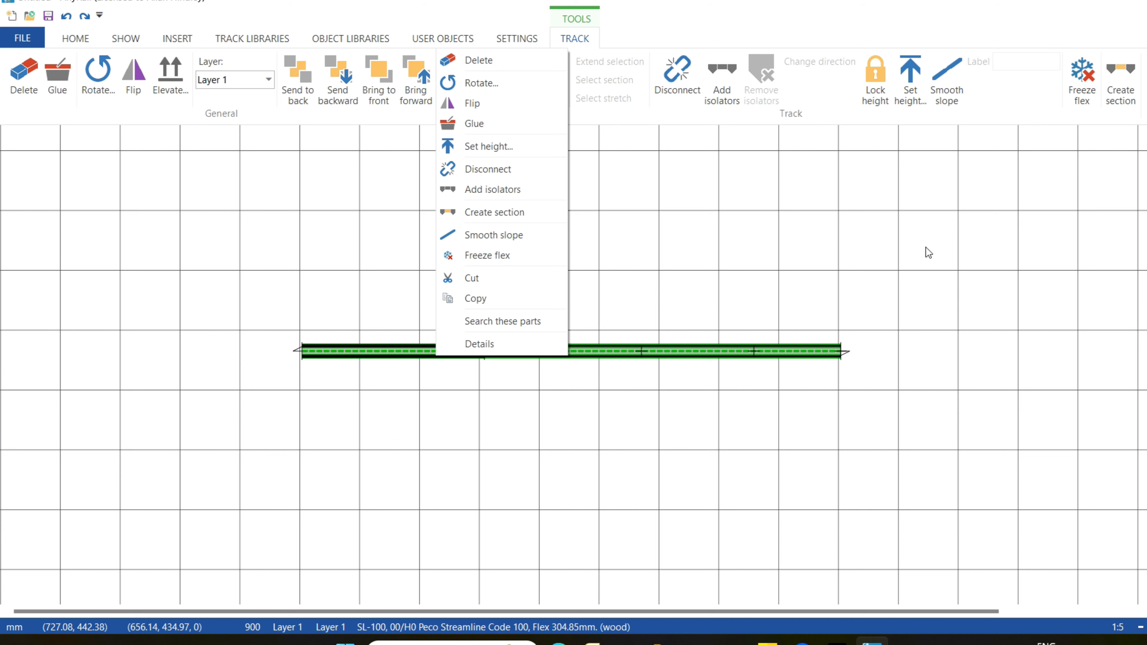
pyautogui.click(1037, 254)
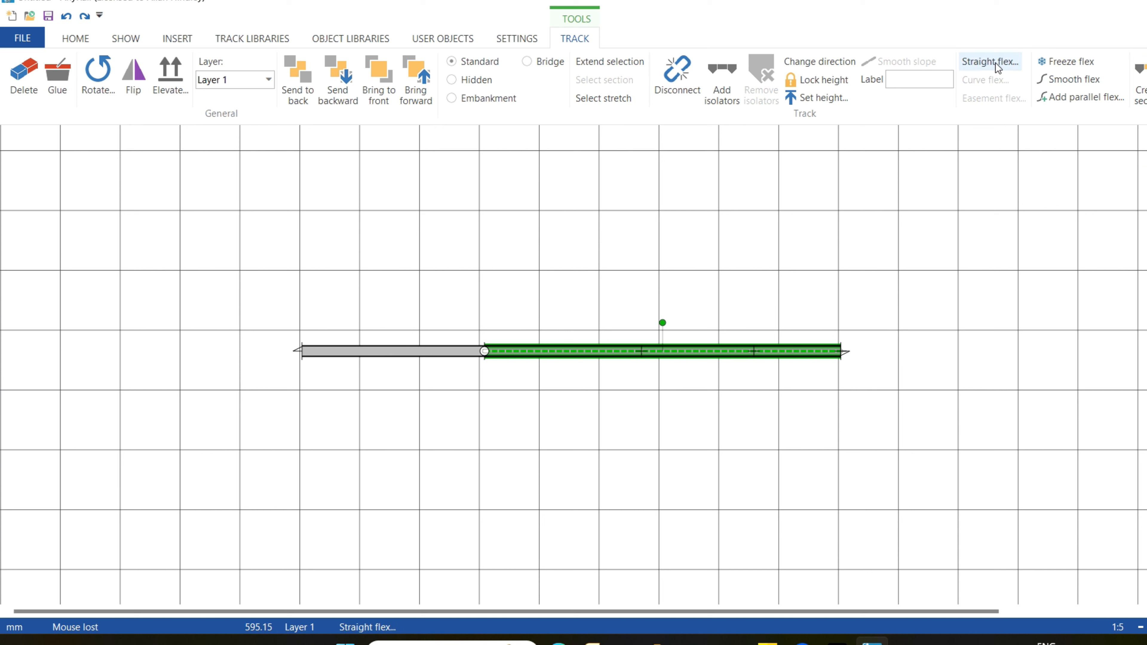
# Add a parallel flex track 50 mm above the longer flex piece.
pyautogui.click(1083, 101)
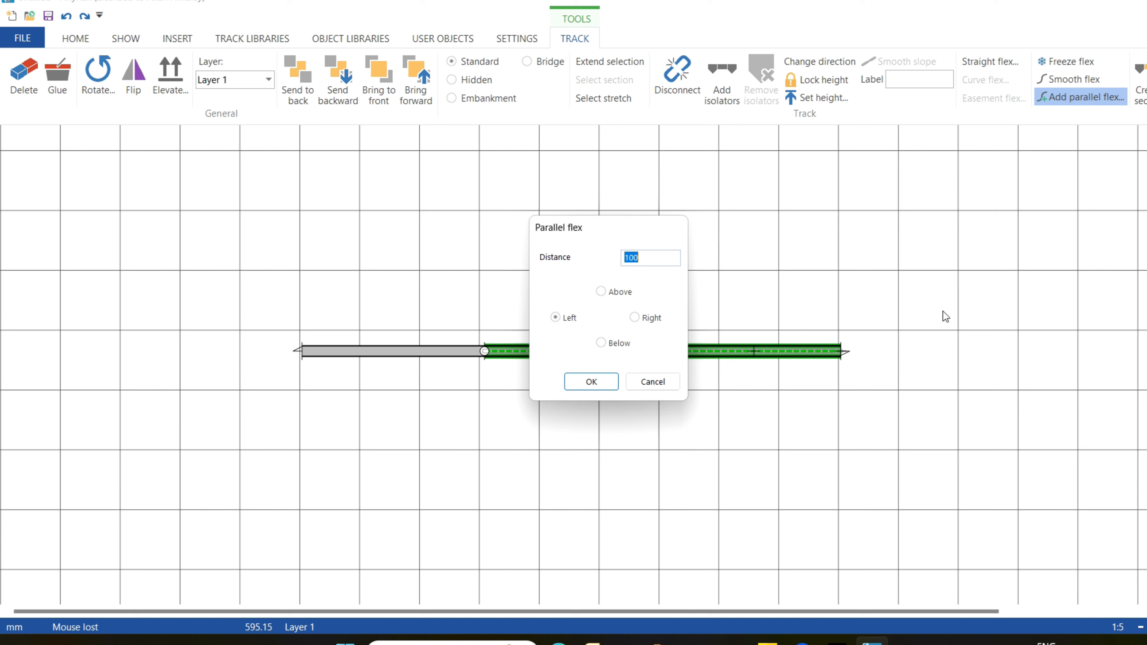
pyautogui.write('50')
pyautogui.click(601, 292)
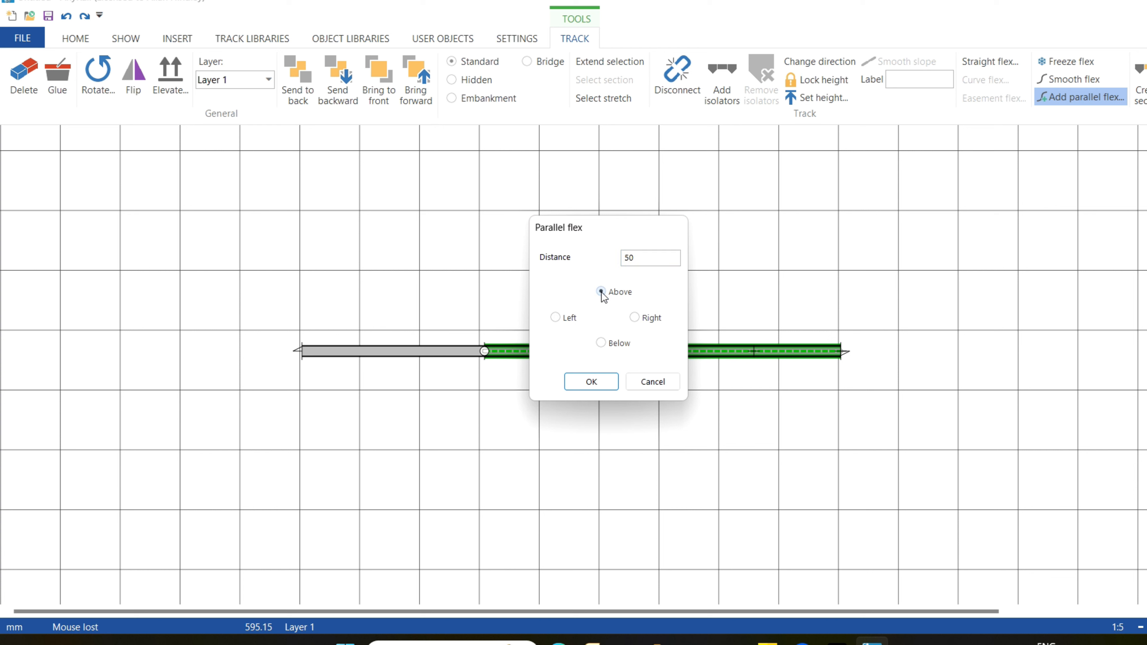
pyautogui.click(593, 382)
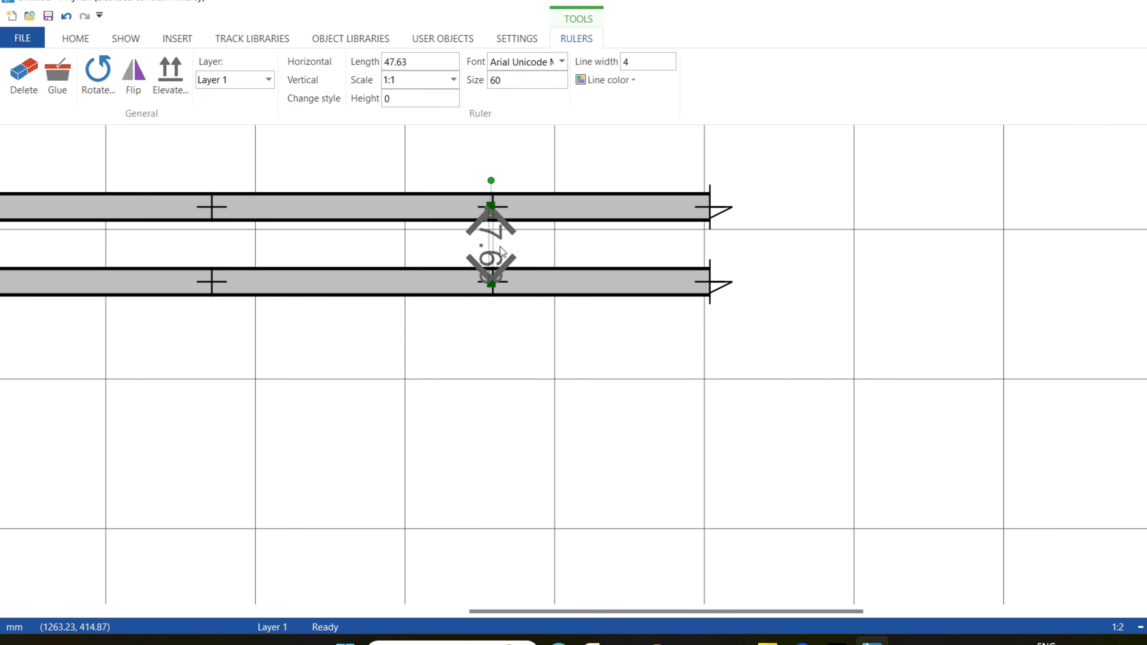
# Undo the rulers placed to measure the spacing between the parallel tracks.
pyautogui.click(836, 399)
pyautogui.hotkey('ctrl', 'z')
pyautogui.hotkey('ctrl', 'z')
pyautogui.hotkey('ctrl', 'z')
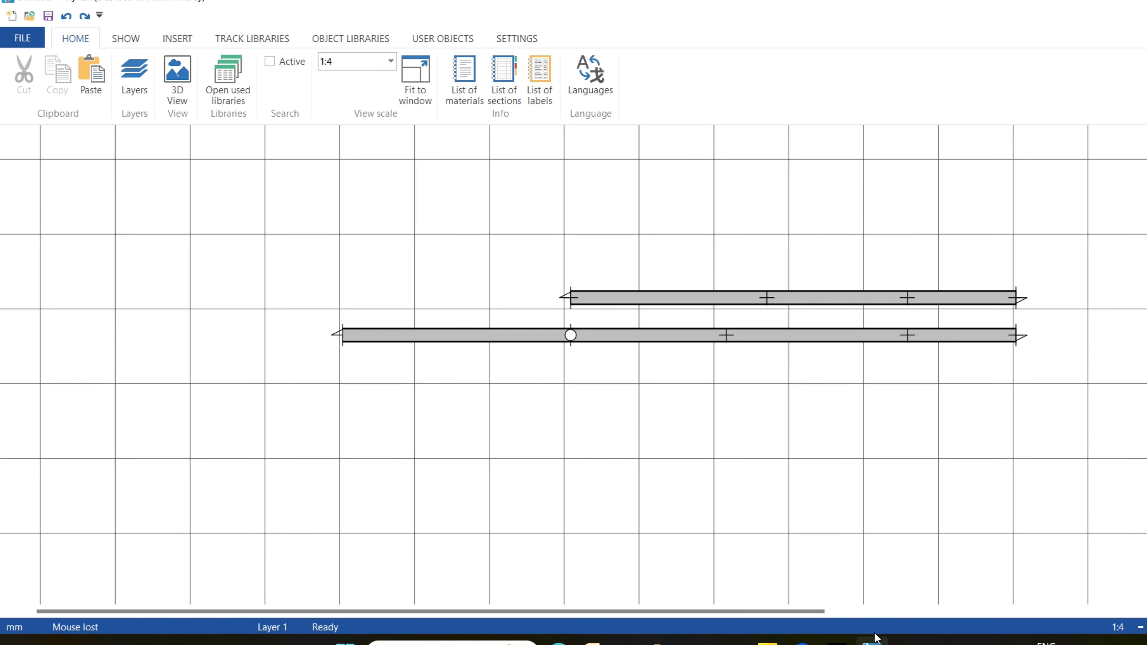
# Delete the upper parallel flex piece.
pyautogui.click(976, 298)
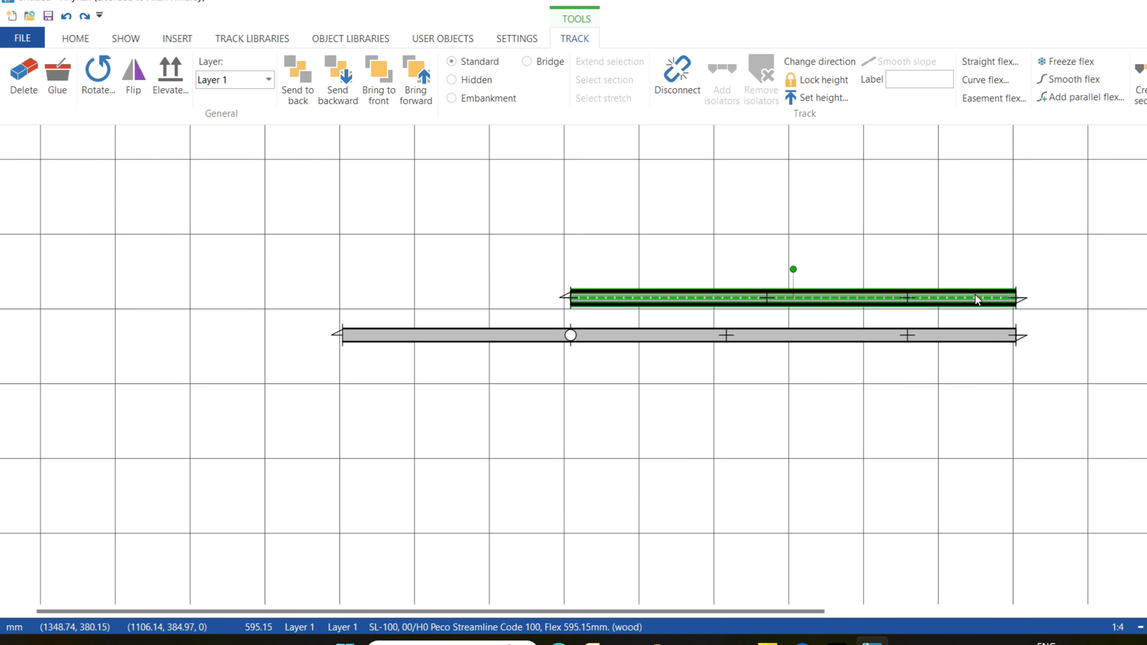
pyautogui.rightClick(976, 299)
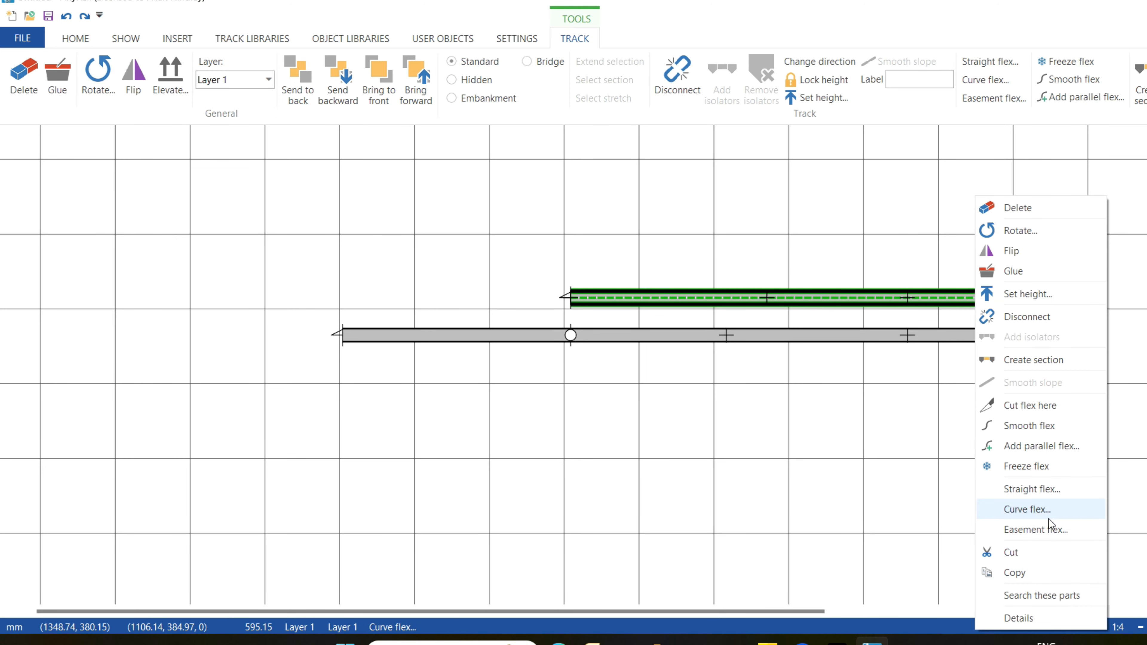
pyautogui.click(1071, 209)
# Pull the longer flex piece's free end well below the straight piece to form an S-curve, and smooth the flex.
pyautogui.moveTo(1017, 337); pyautogui.dragTo(1008, 545)
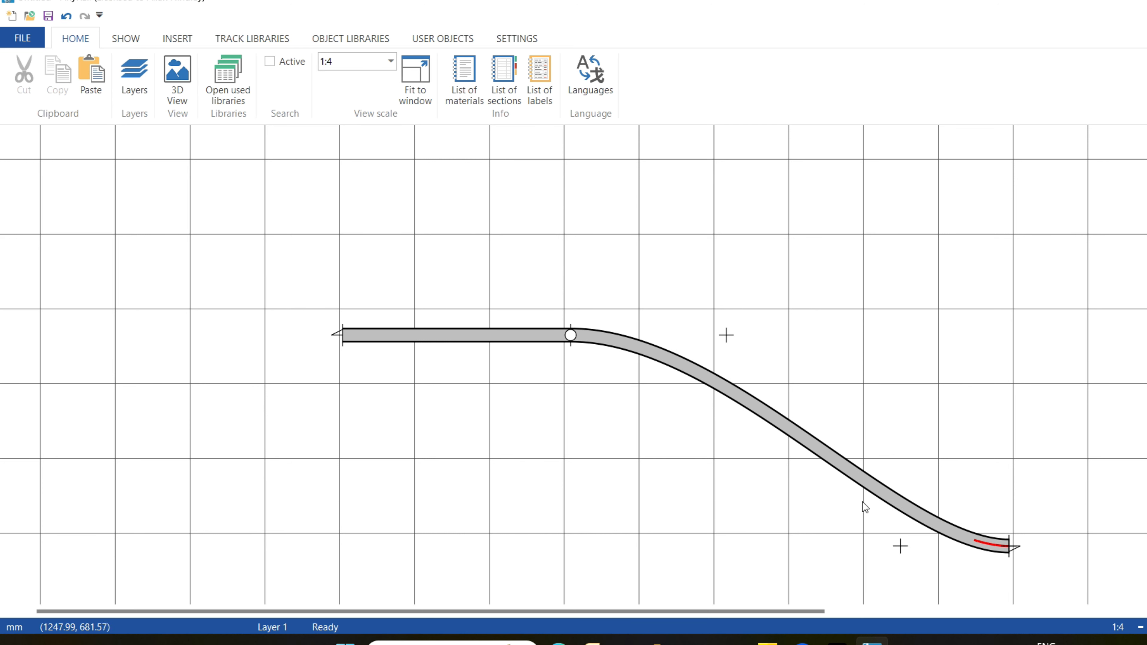
pyautogui.click(748, 405)
pyautogui.click(1081, 81)
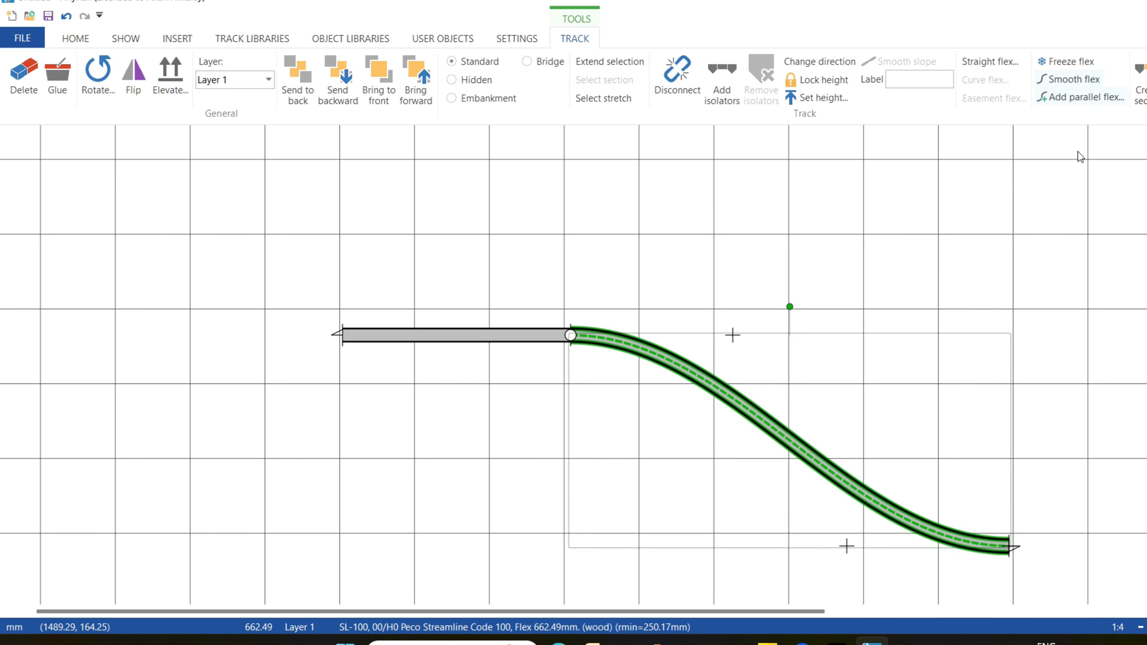
pyautogui.click(1145, 459)
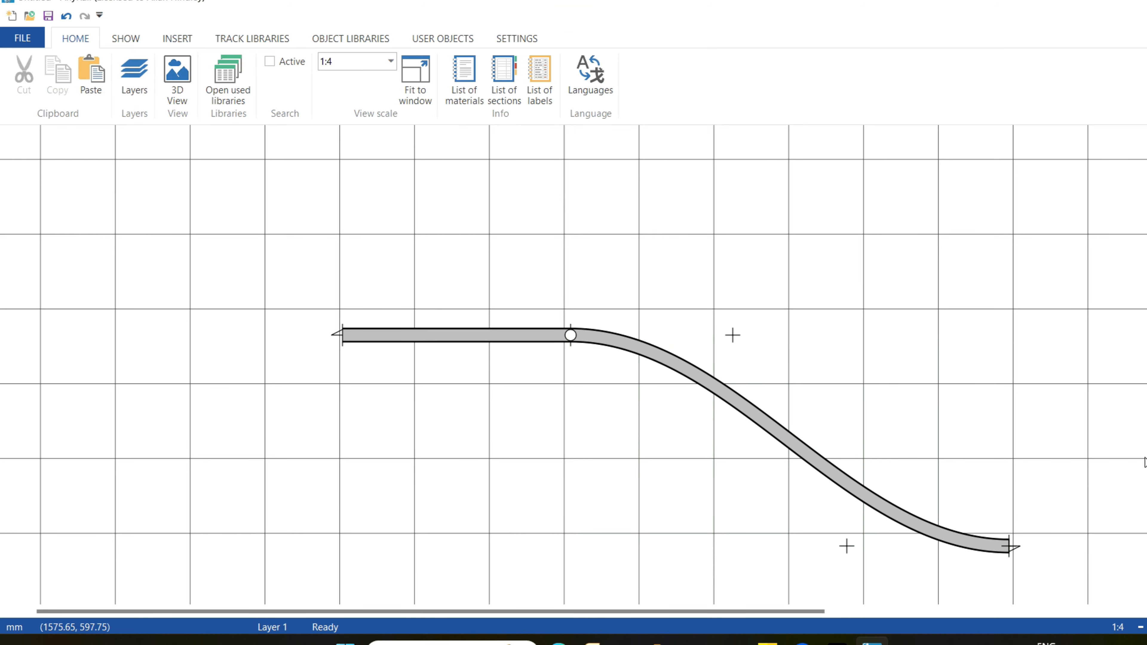
# Add a parallel flex track 100 mm above the S-curved flex piece.
pyautogui.click(807, 465)
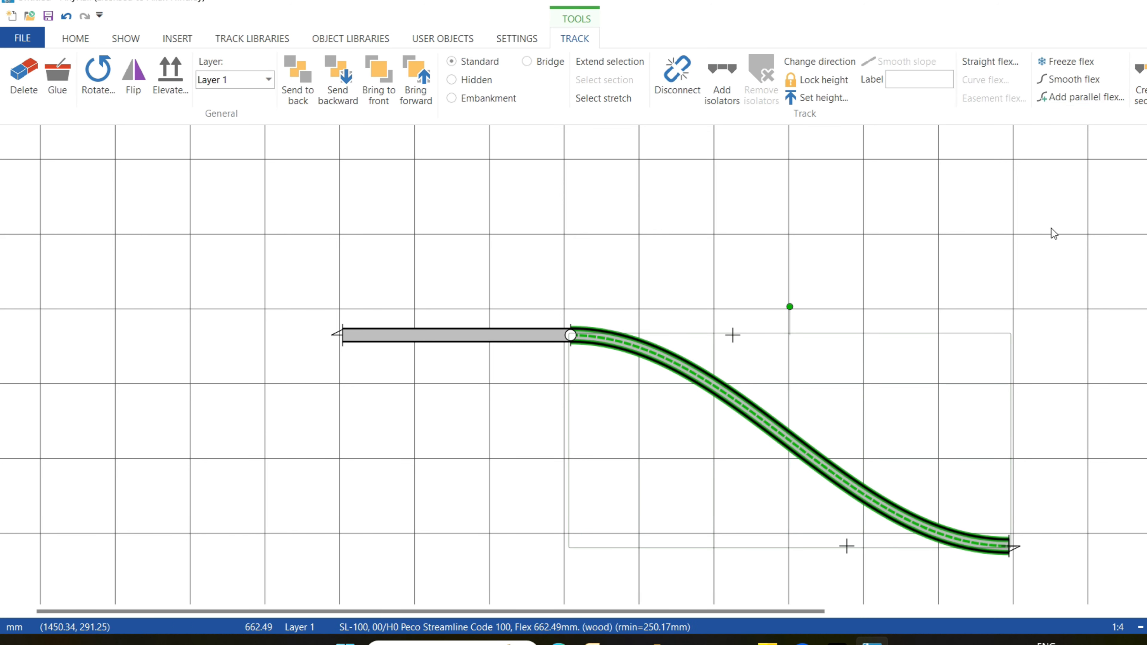
pyautogui.click(1083, 99)
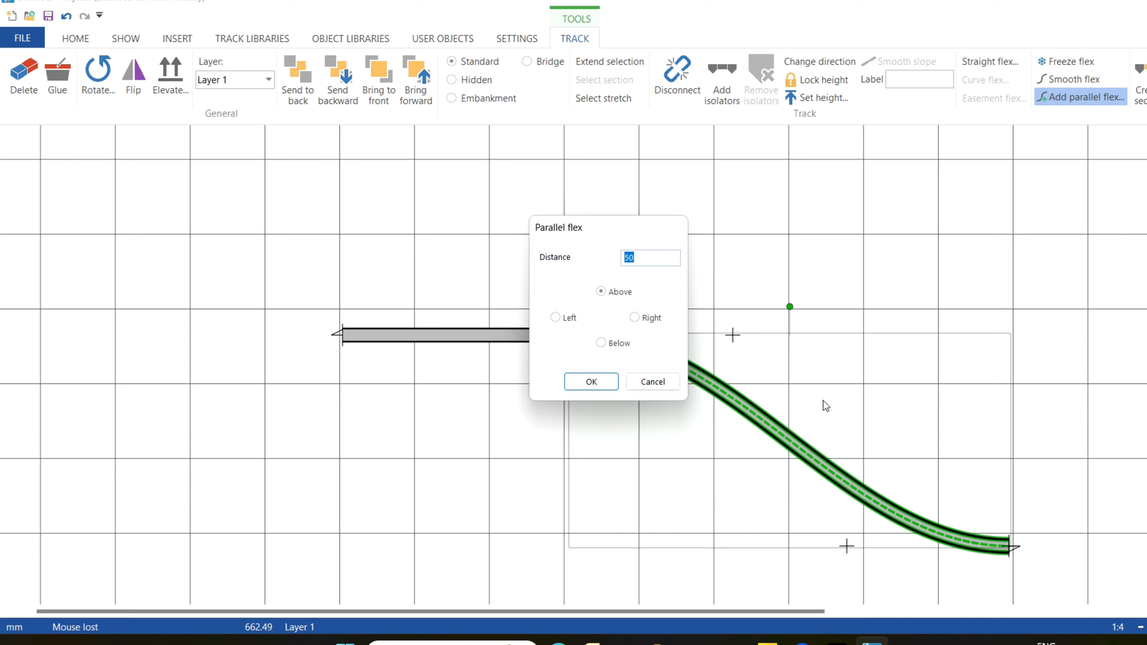
pyautogui.write('100')
pyautogui.click(593, 385)
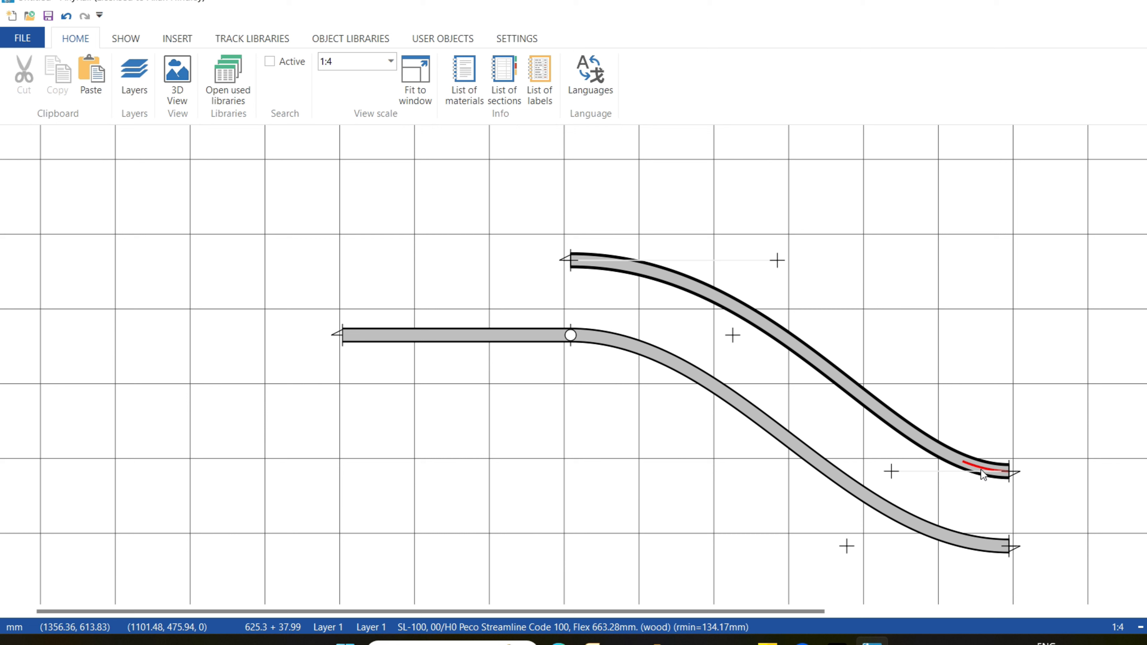
# Smooth the upper parallel flex piece and move it about 18 mm farther up from the lower track.
pyautogui.click(809, 364)
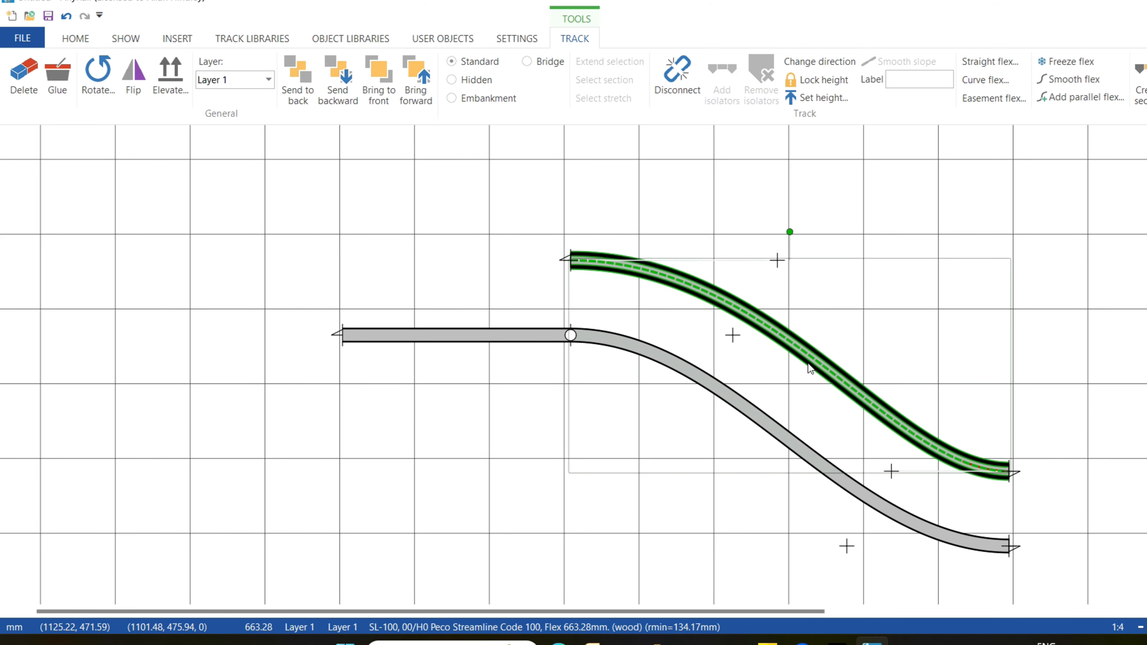
pyautogui.rightClick(810, 369)
pyautogui.click(894, 216)
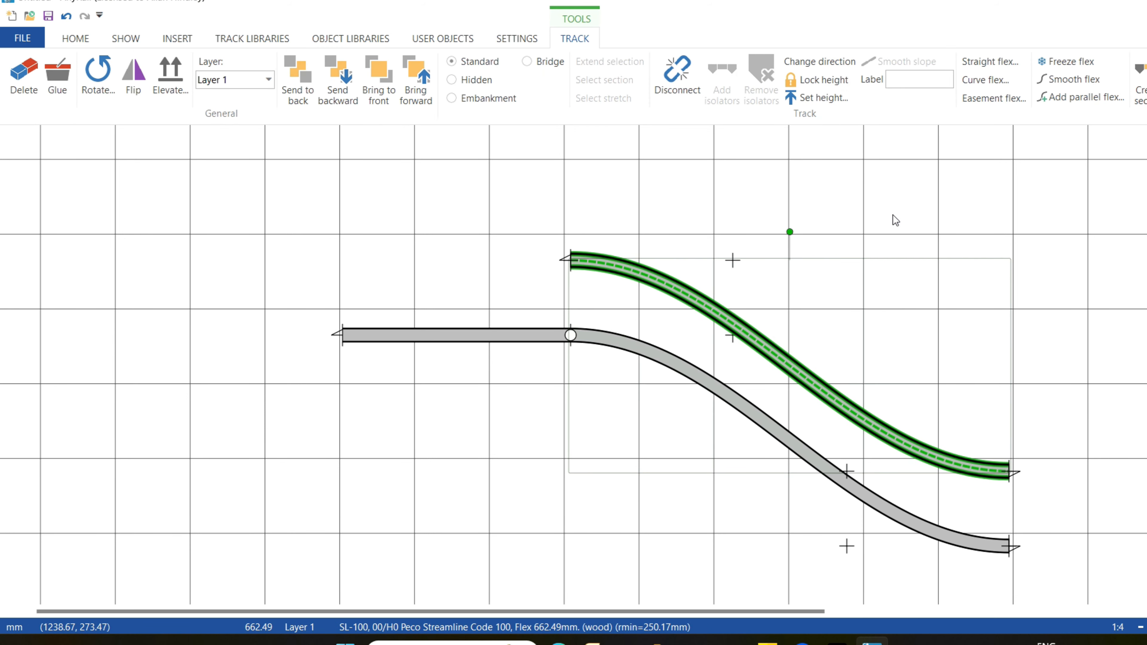
pyautogui.click(1039, 365)
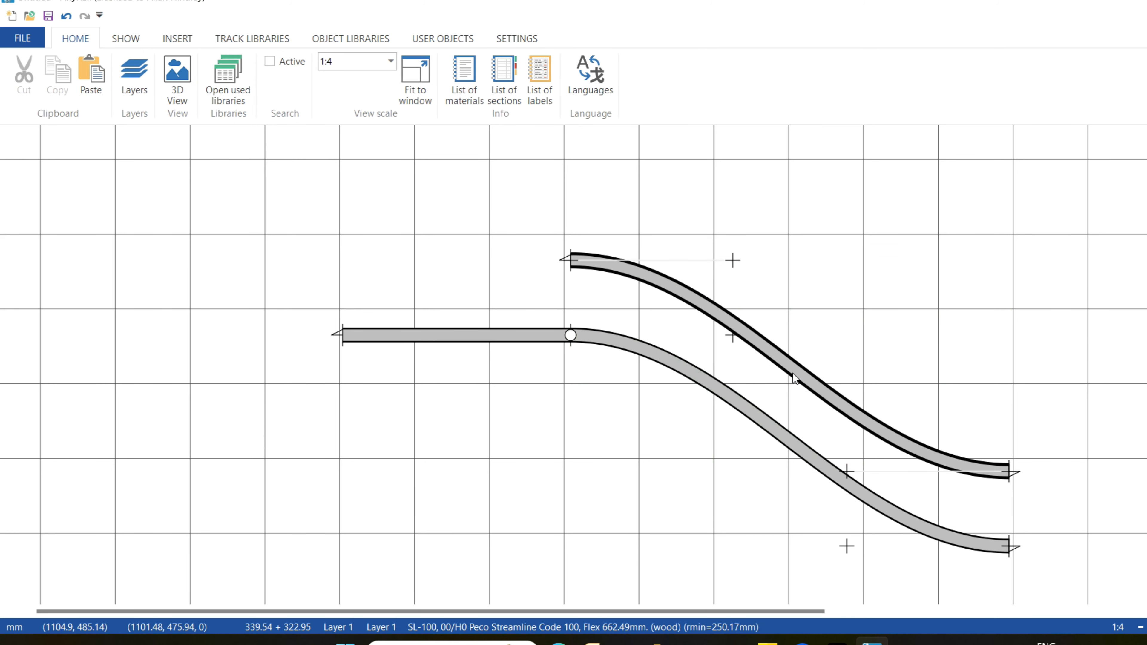
pyautogui.moveTo(793, 373)
pyautogui.mouseDown()
pyautogui.moveTo(793, 447)
pyautogui.moveTo(798, 361)
pyautogui.mouseUp()
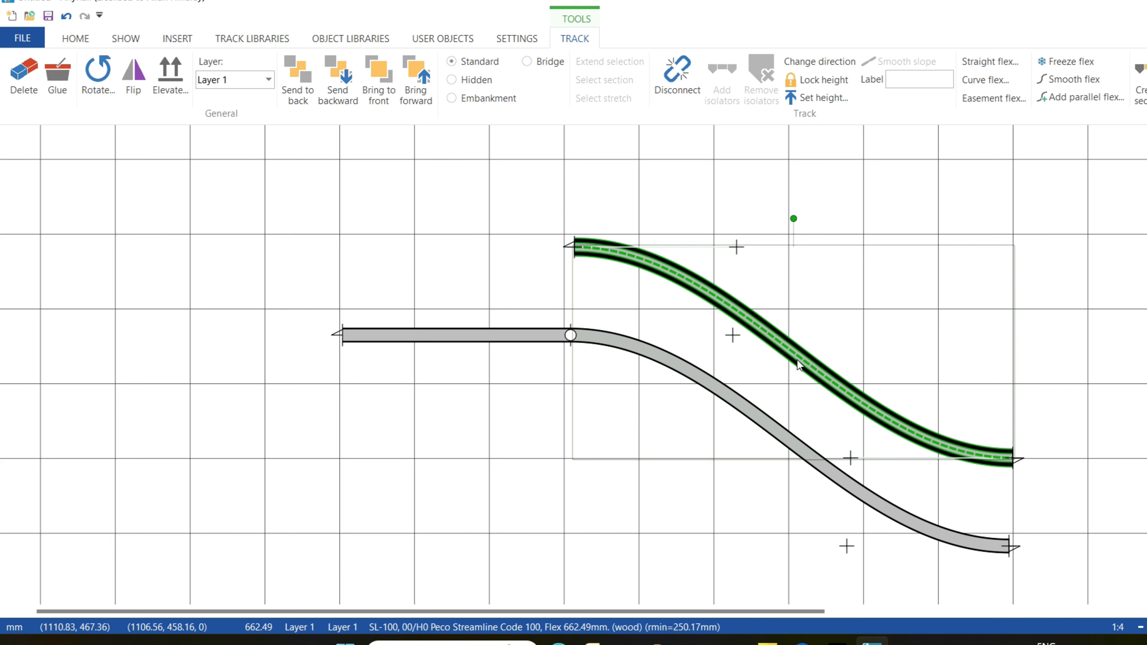
pyautogui.click(525, 506)
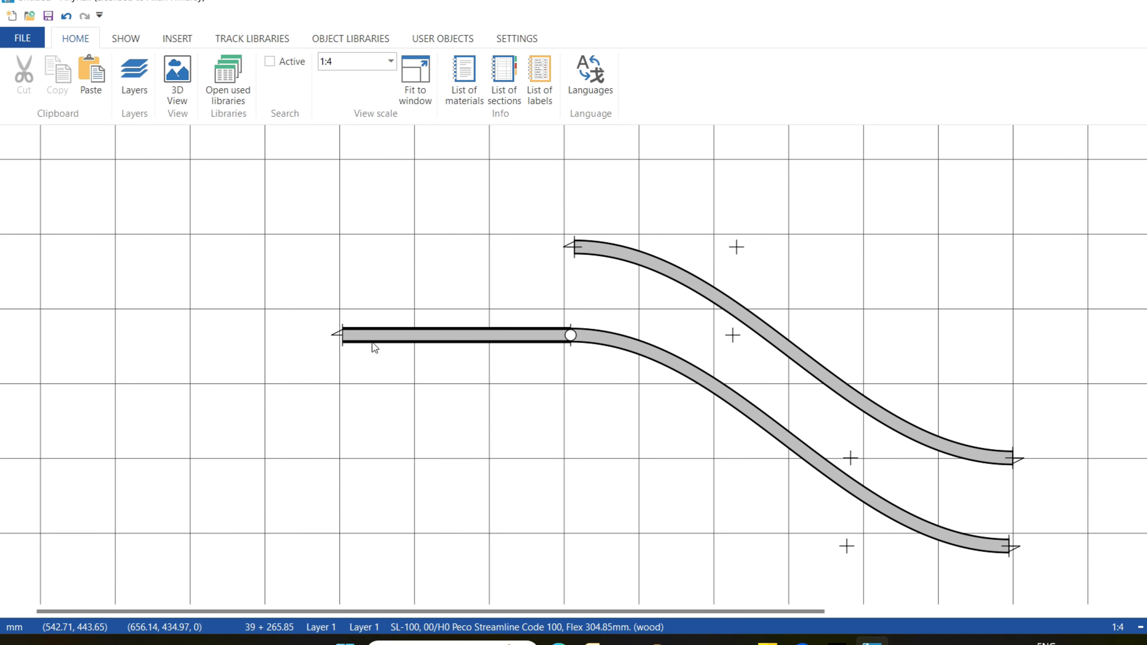
# Try stretching the lower S-curve's free end far to the right, and bring it back beneath the upper piece's end.
pyautogui.moveTo(1017, 546); pyautogui.dragTo(1064, 557)
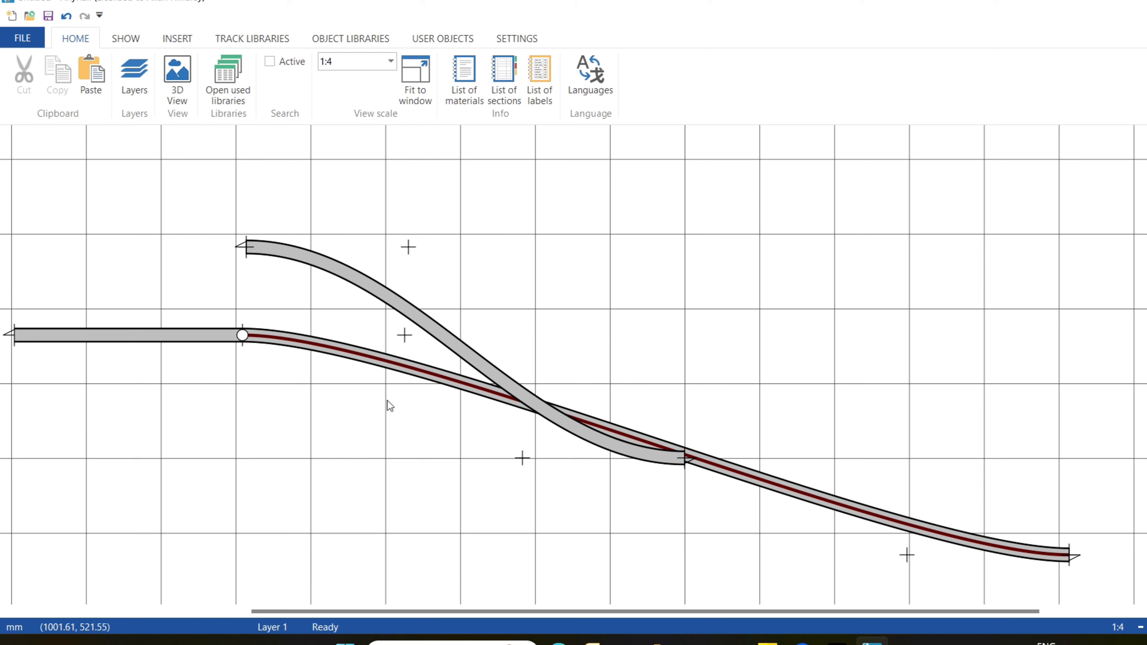
pyautogui.moveTo(1067, 555); pyautogui.dragTo(687, 540)
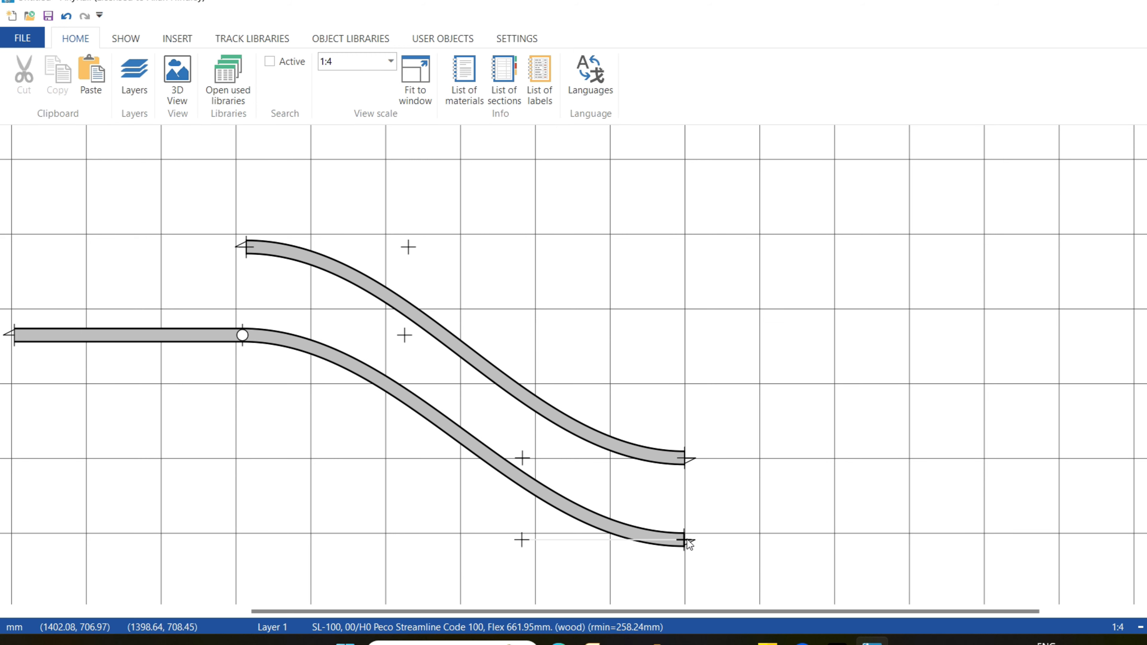
# Move the upper S-curved flex piece about 70 mm right and 26 mm up.
pyautogui.moveTo(688, 456); pyautogui.dragTo(723, 447)
pyautogui.click(572, 515)
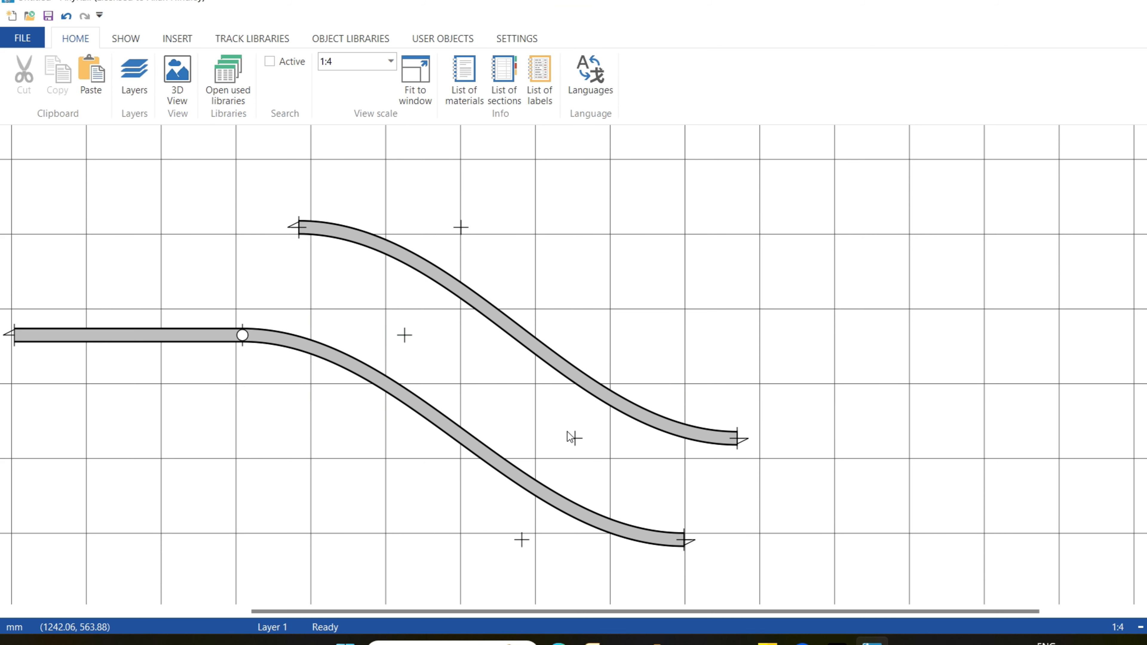
# Try bending the upper flex piece's right end with its lower control point, and restore the previous shape.
pyautogui.moveTo(576, 439); pyautogui.dragTo(588, 510)
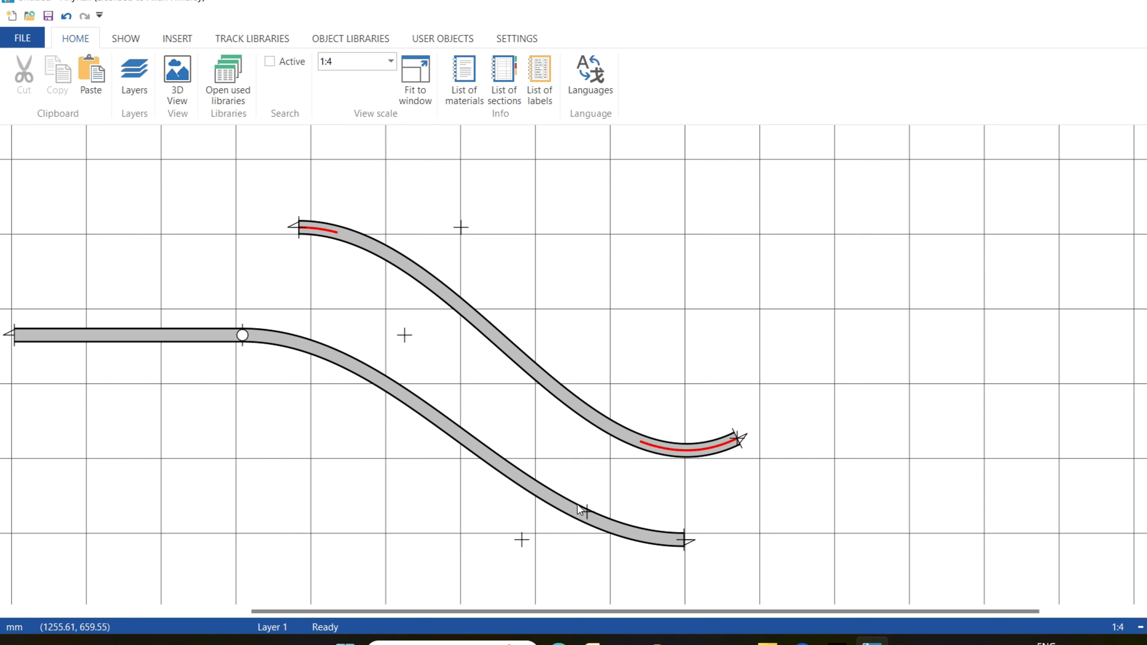
pyautogui.moveTo(584, 514); pyautogui.dragTo(573, 440)
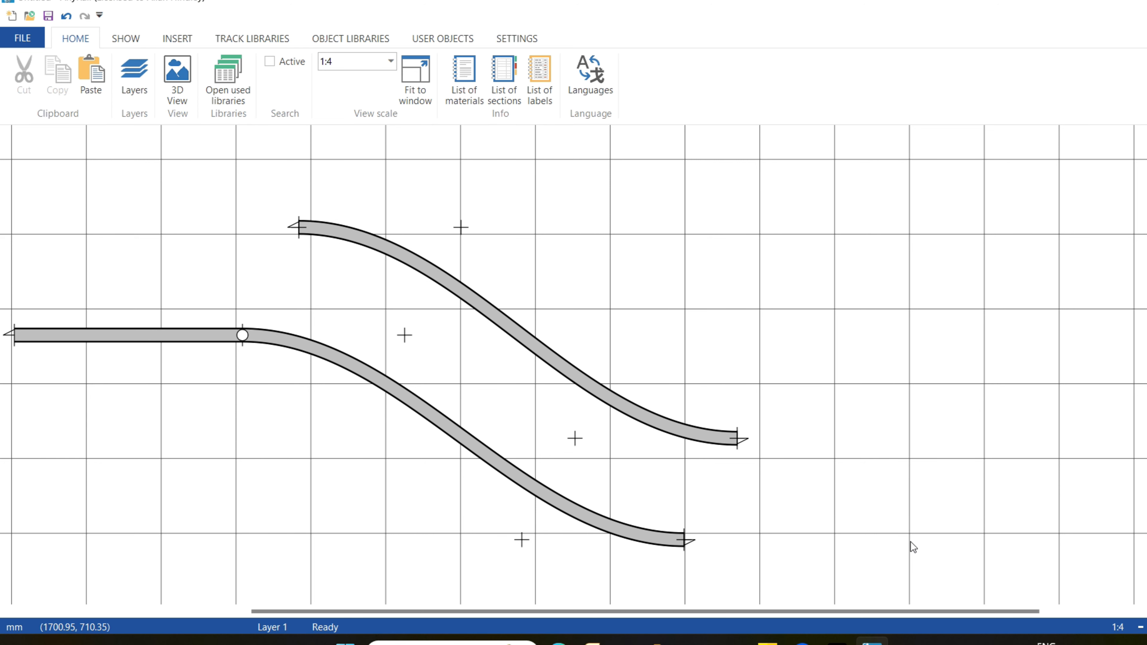
# Select the upper S-curved flex piece.
pyautogui.click(373, 247)
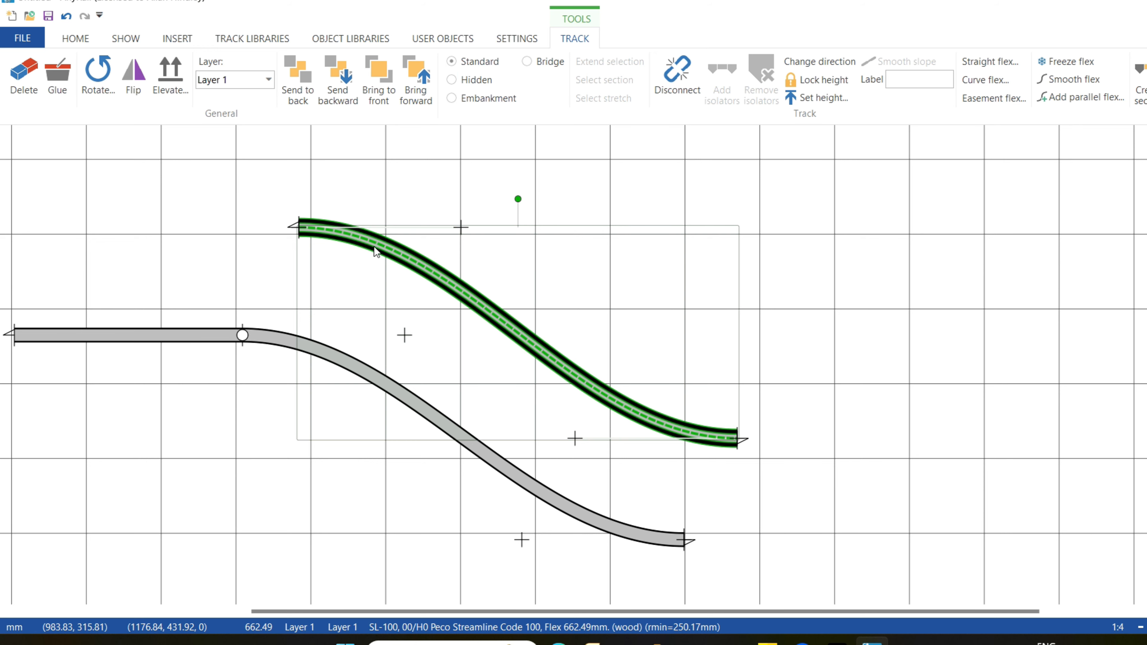